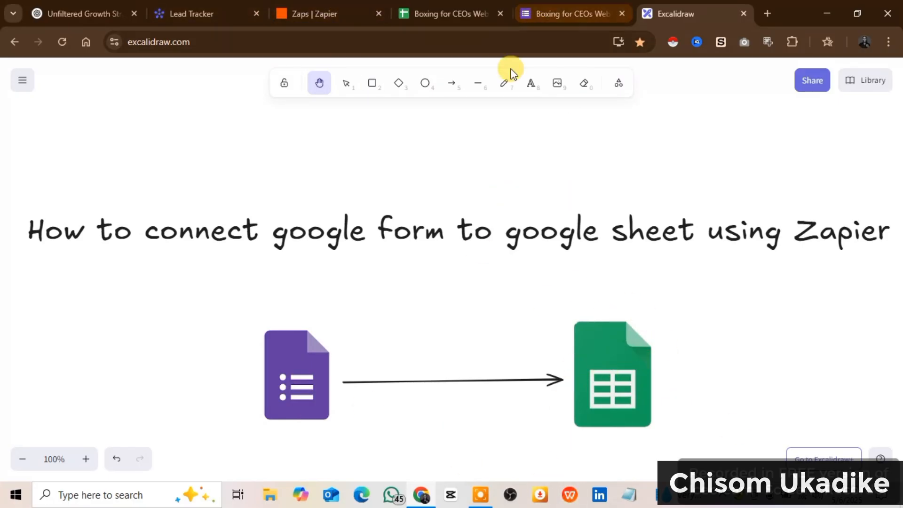
# Scribble freehand marks over the form and sheet icons, plus a '2' and 'Zap' by the arrow
pyautogui.click(504, 83)
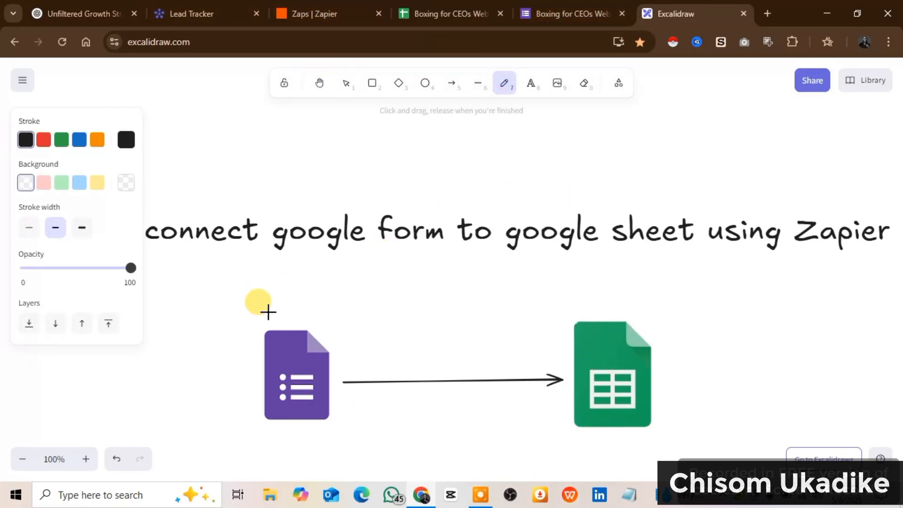
pyautogui.moveTo(224, 315); pyautogui.dragTo(294, 361)
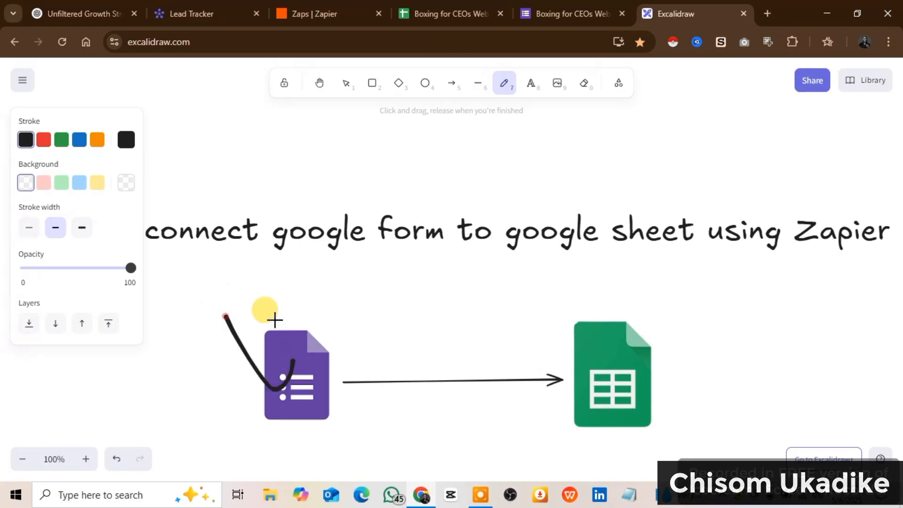
pyautogui.moveTo(272, 321); pyautogui.dragTo(262, 341)
pyautogui.moveTo(662, 288); pyautogui.dragTo(620, 362)
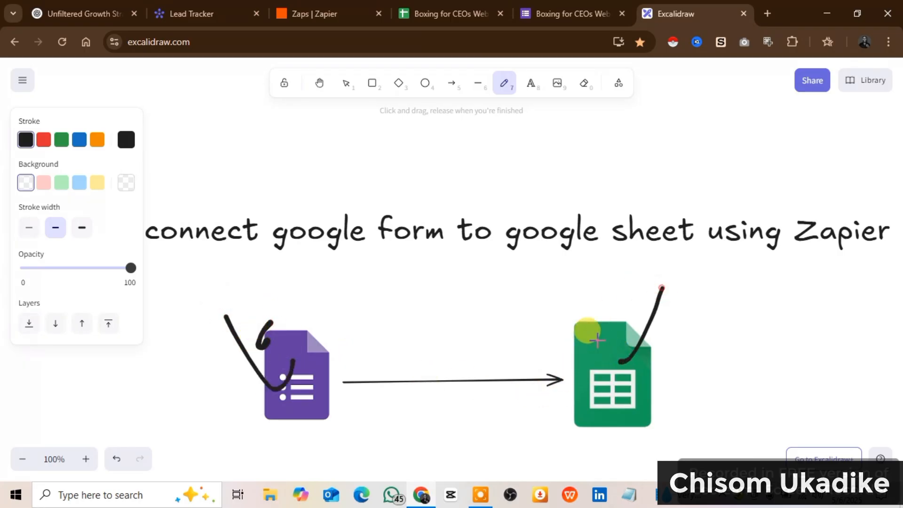
pyautogui.moveTo(614, 314); pyautogui.dragTo(650, 349)
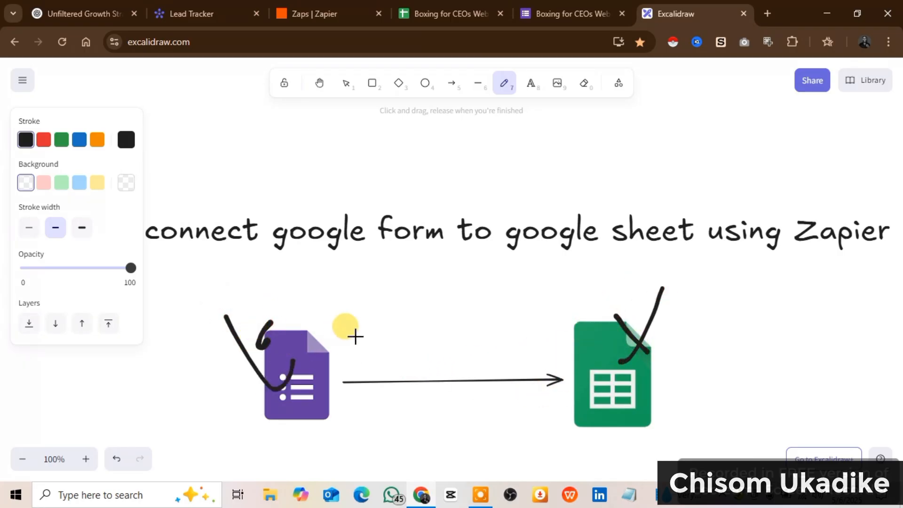
pyautogui.moveTo(348, 332)
pyautogui.mouseDown()
pyautogui.moveTo(378, 362)
pyautogui.moveTo(426, 375)
pyautogui.mouseUp()
pyautogui.moveTo(441, 344)
pyautogui.mouseDown()
pyautogui.moveTo(445, 366)
pyautogui.moveTo(465, 348)
pyautogui.moveTo(518, 341)
pyautogui.mouseUp()
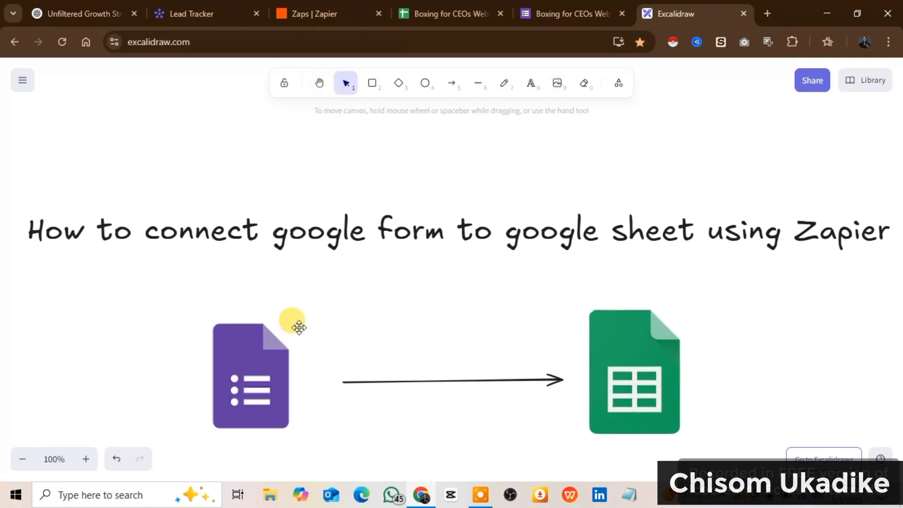
# Pan the diagram around, then go to the Boxing for CEOs Webinar Registration form
pyautogui.click(323, 91)
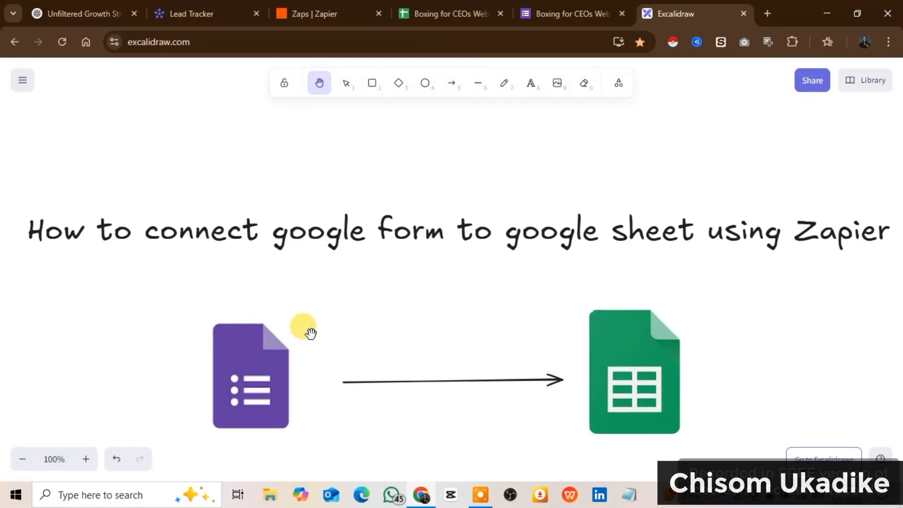
pyautogui.moveTo(207, 348); pyautogui.dragTo(304, 365)
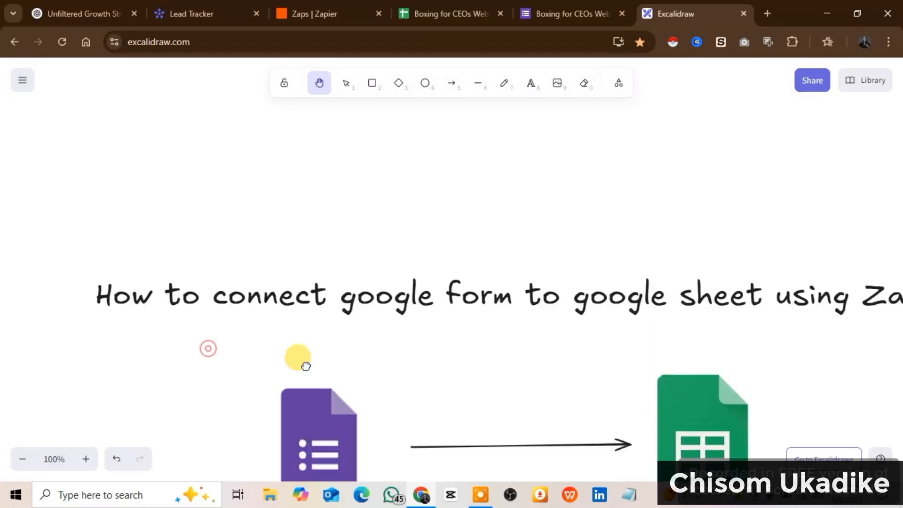
pyautogui.moveTo(377, 362); pyautogui.dragTo(271, 312)
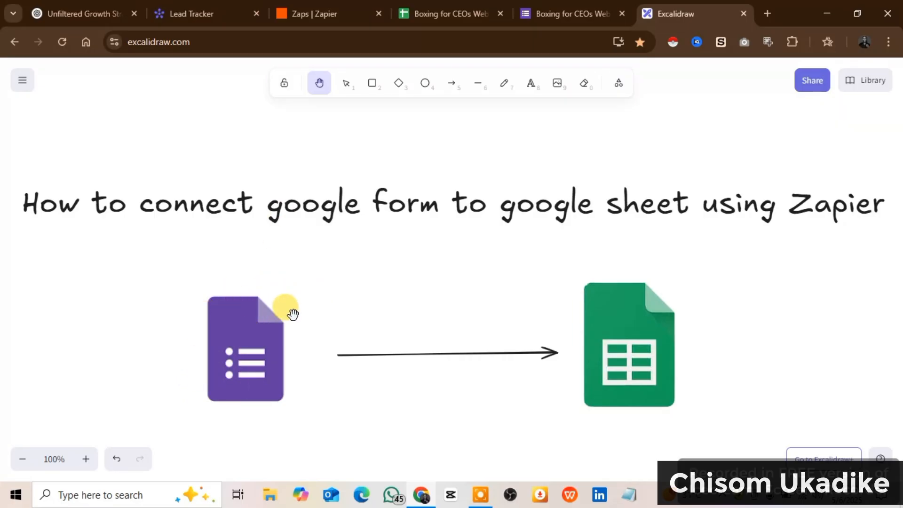
pyautogui.click(570, 10)
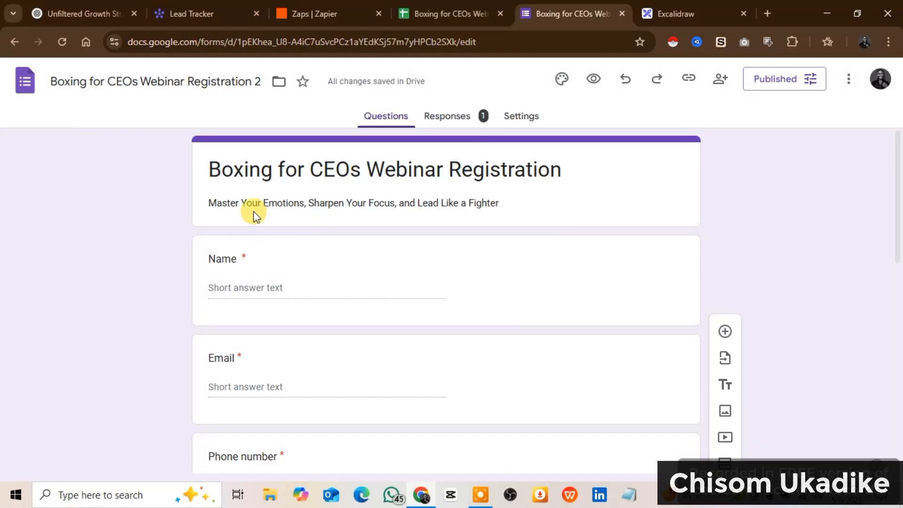
pyautogui.scroll(-1, 279, 273)
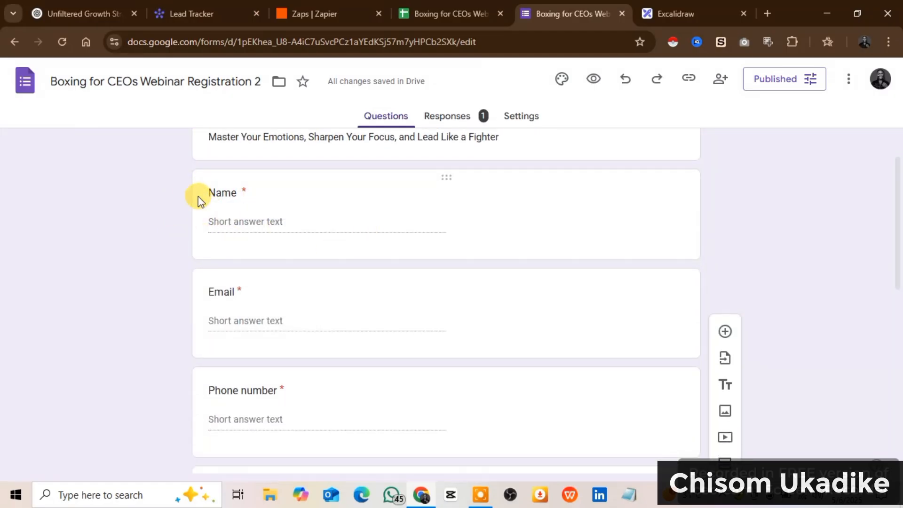
pyautogui.scroll(-1, 282, 304)
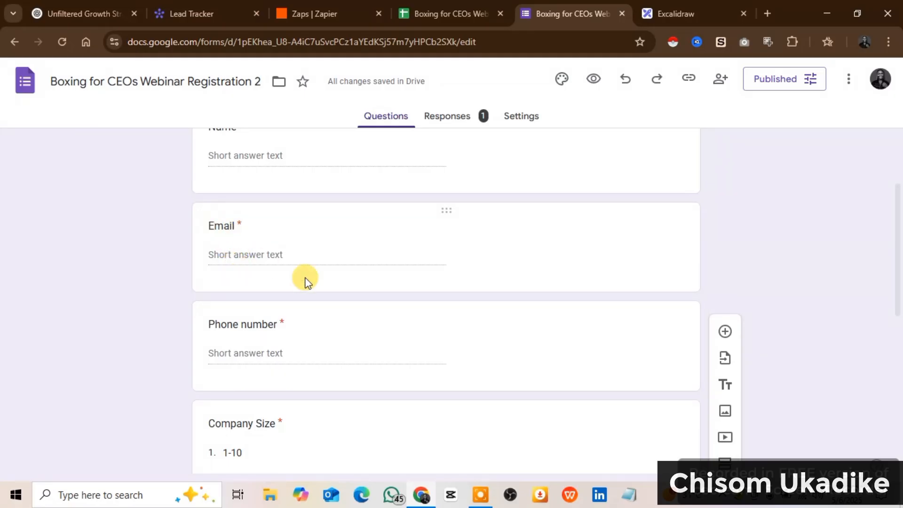
pyautogui.scroll(-2, 297, 368)
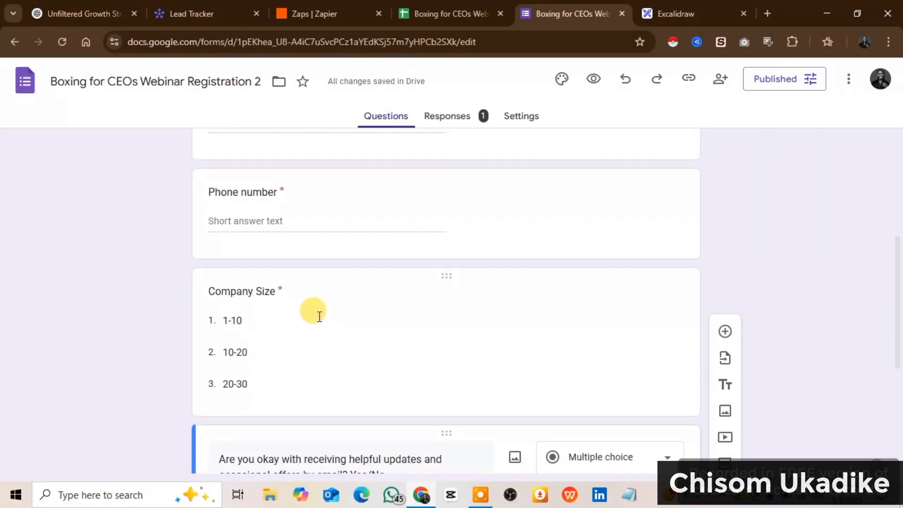
pyautogui.scroll(-2, 319, 317)
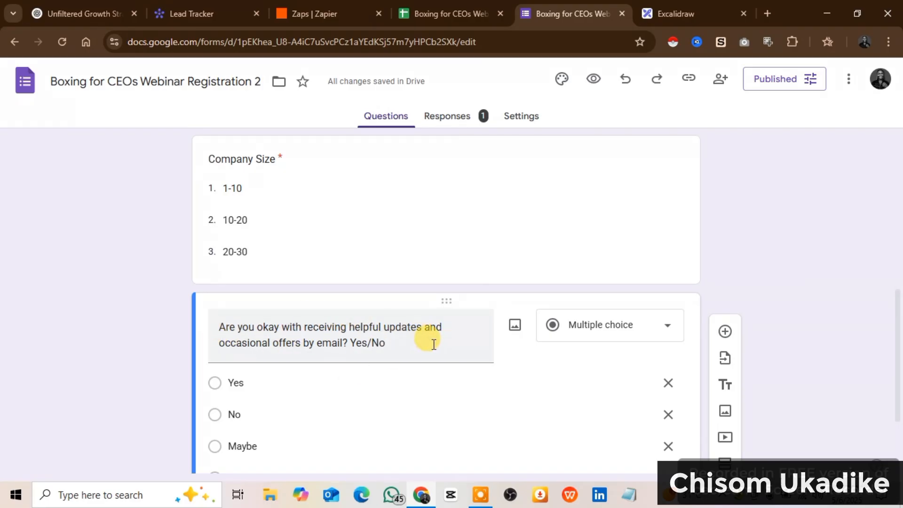
pyautogui.scroll(-1, 179, 303)
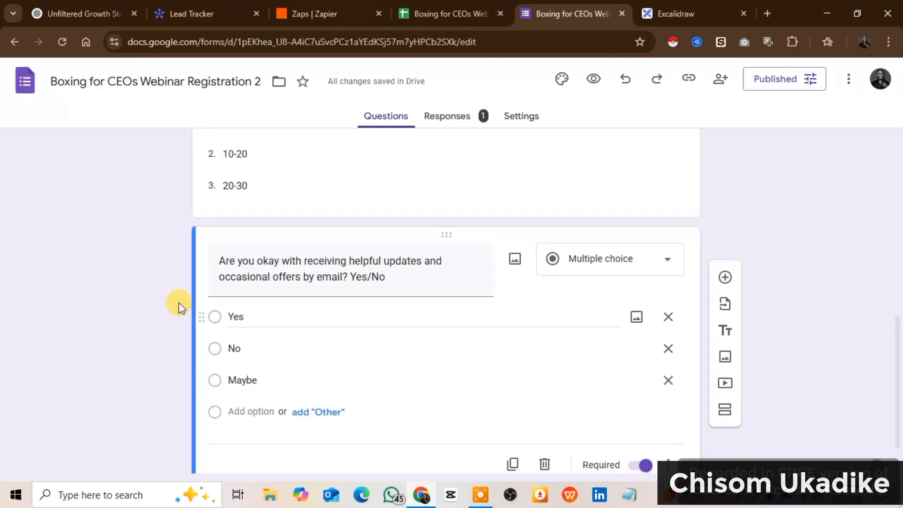
pyautogui.scroll(2, 234, 365)
pyautogui.scroll(5, 382, 335)
pyautogui.scroll(-2, 379, 338)
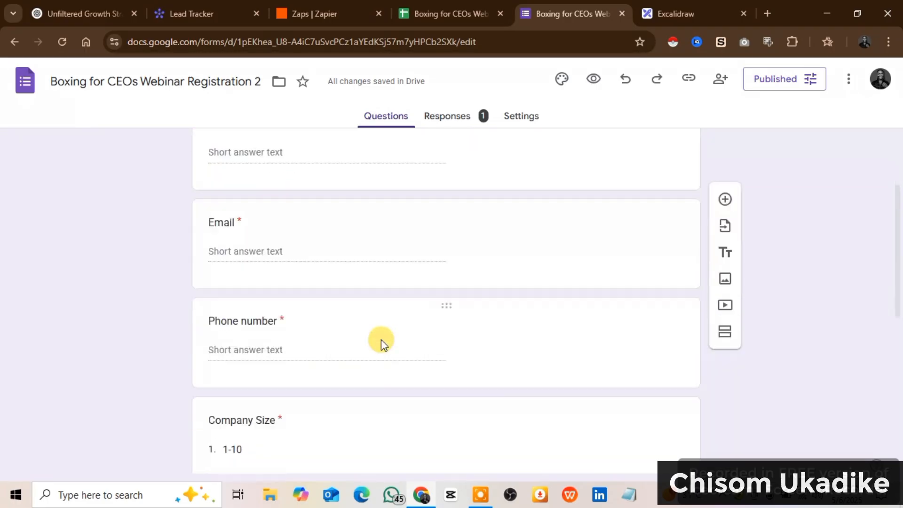
pyautogui.scroll(2, 379, 337)
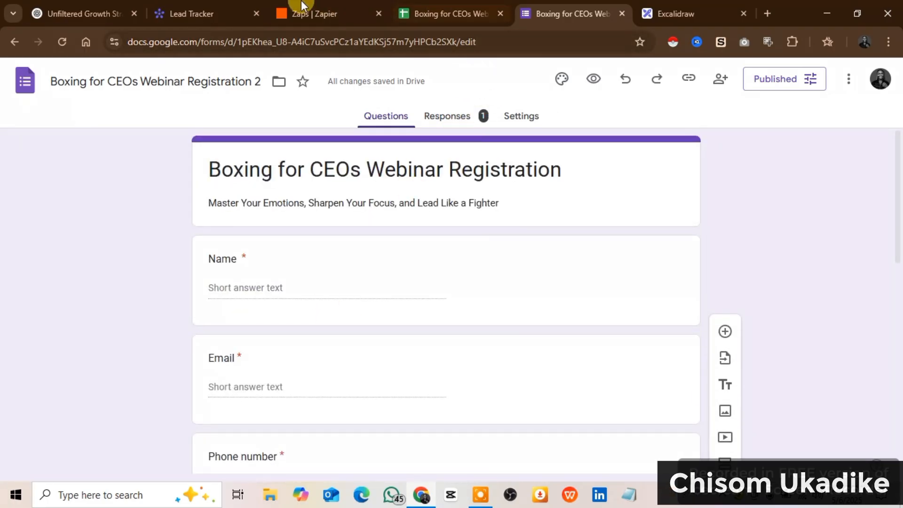
# View the response sheet with its single registration row, then open a new browser tab
pyautogui.click(431, 14)
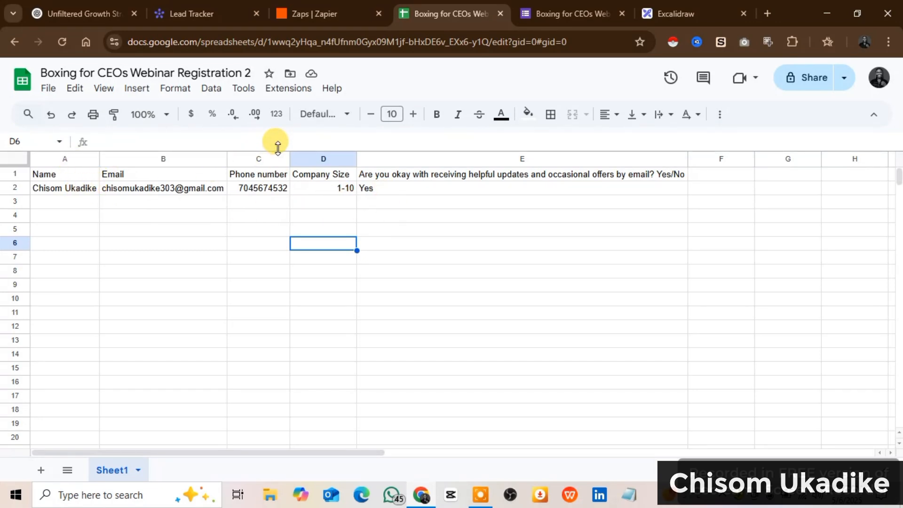
pyautogui.click(766, 14)
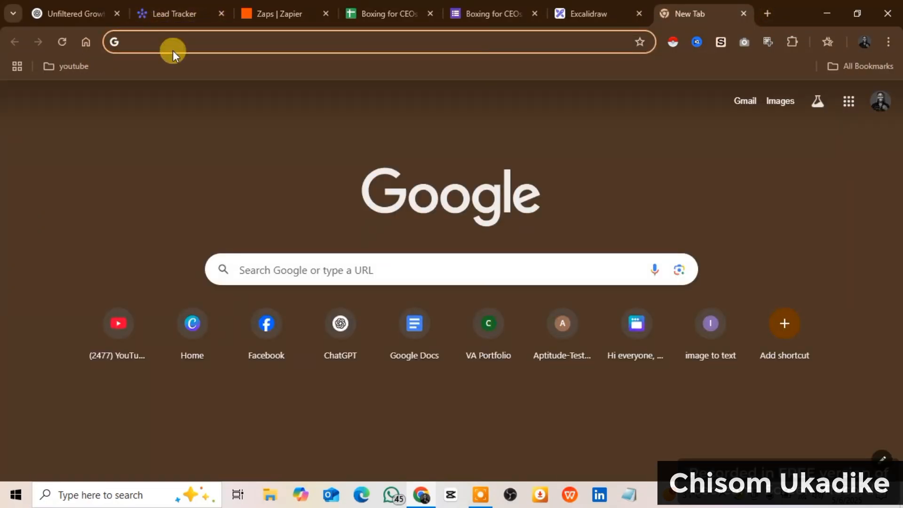
# Go to the Google Docs home page and browse its navigation menu and Google apps list
pyautogui.click(403, 346)
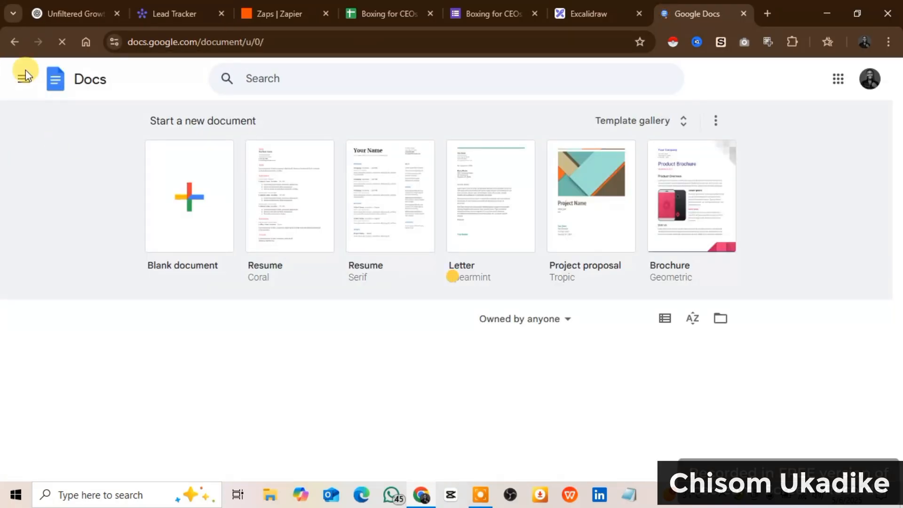
pyautogui.click(23, 79)
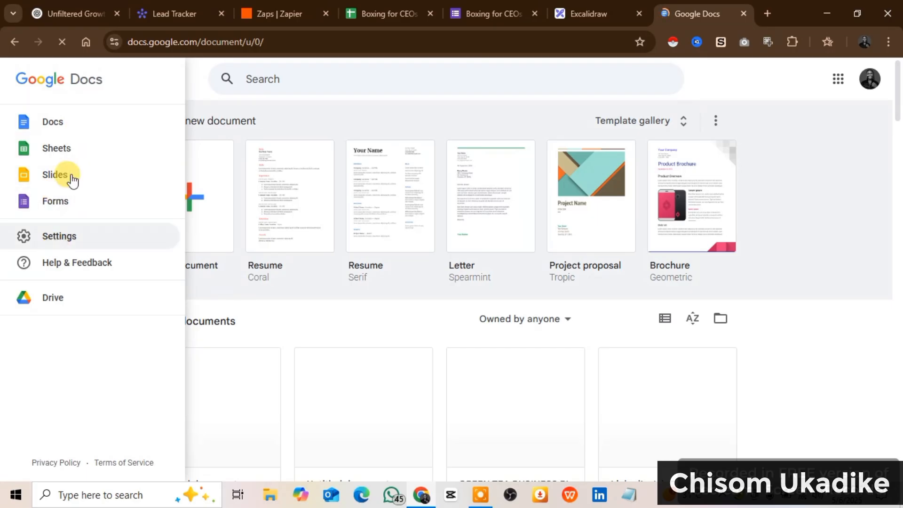
pyautogui.click(835, 87)
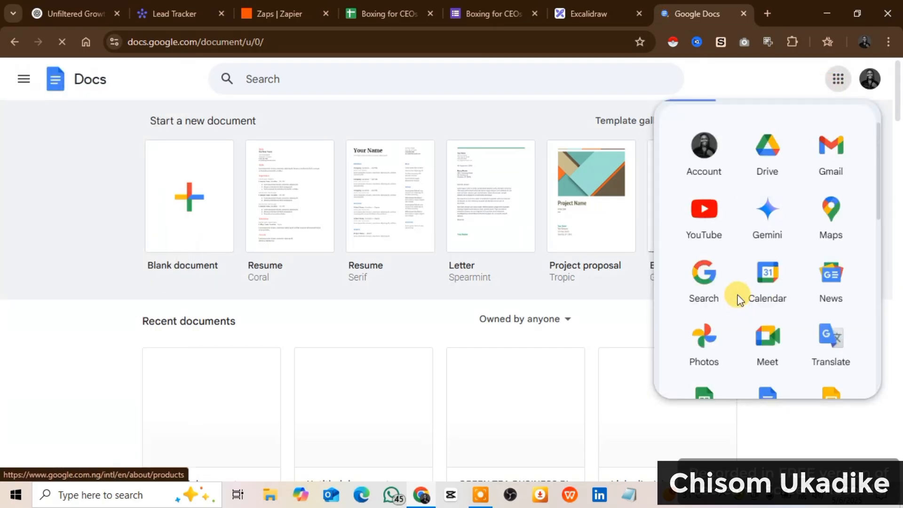
pyautogui.scroll(-12, 739, 299)
pyautogui.scroll(12, 740, 300)
pyautogui.scroll(-8, 739, 299)
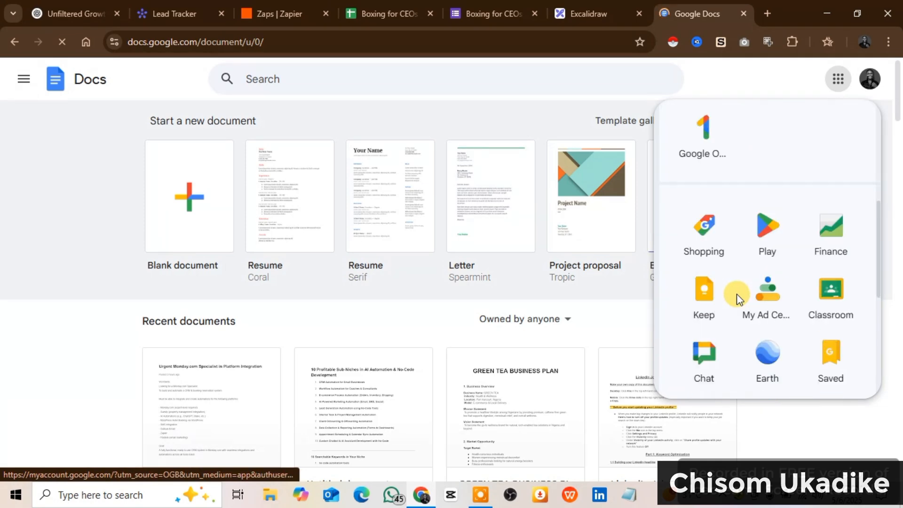
pyautogui.scroll(8, 740, 299)
pyautogui.click(25, 193)
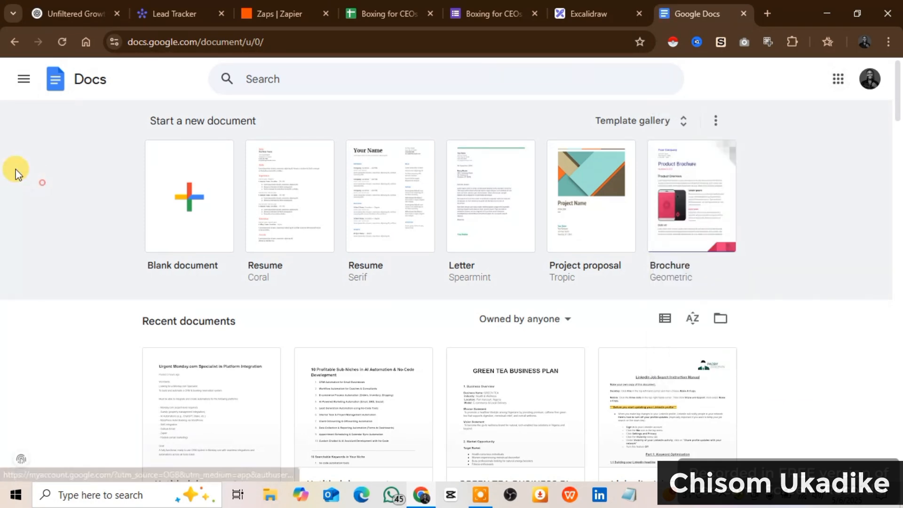
# Scroll through the registration form's questions, then return to the one-row response spreadsheet
pyautogui.click(378, 6)
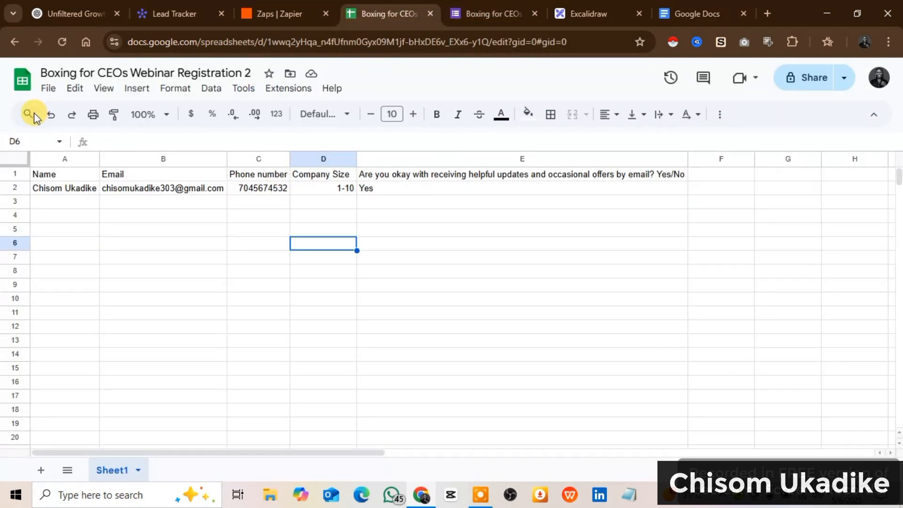
pyautogui.click(494, 14)
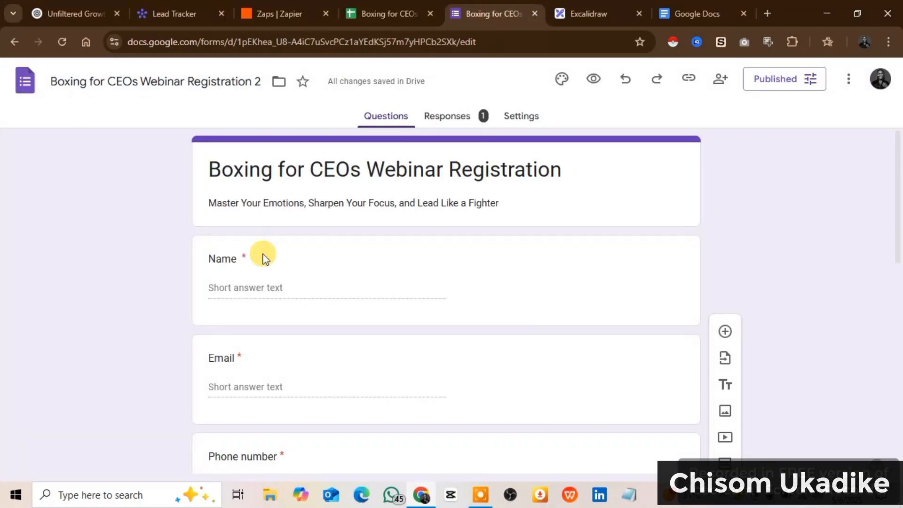
pyautogui.scroll(-3, 226, 282)
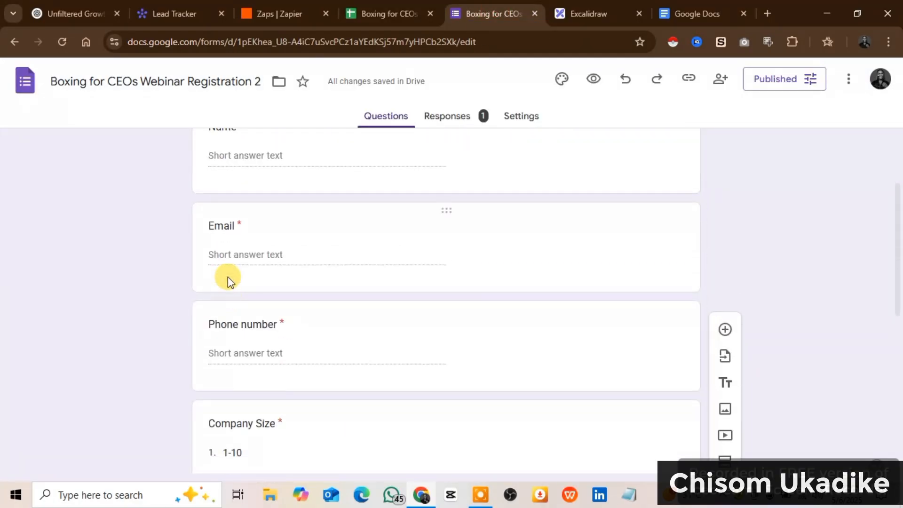
pyautogui.scroll(-5, 238, 325)
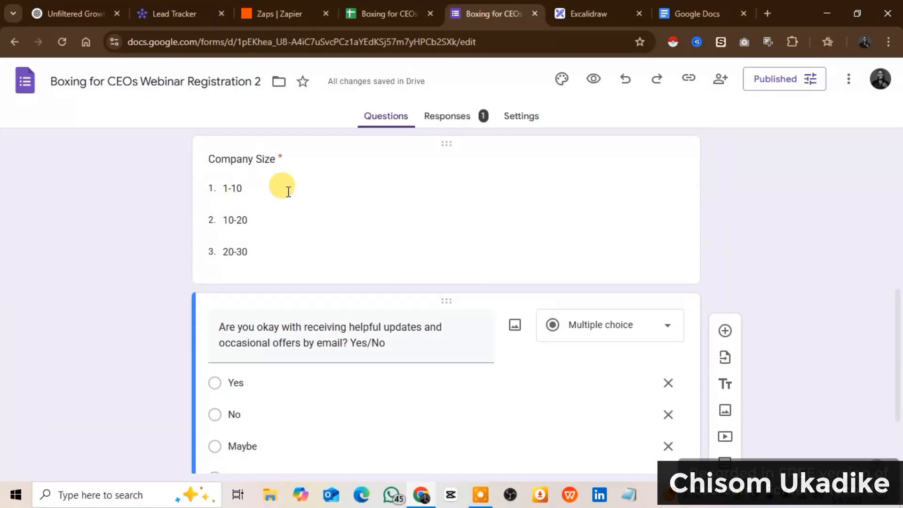
pyautogui.click(369, 8)
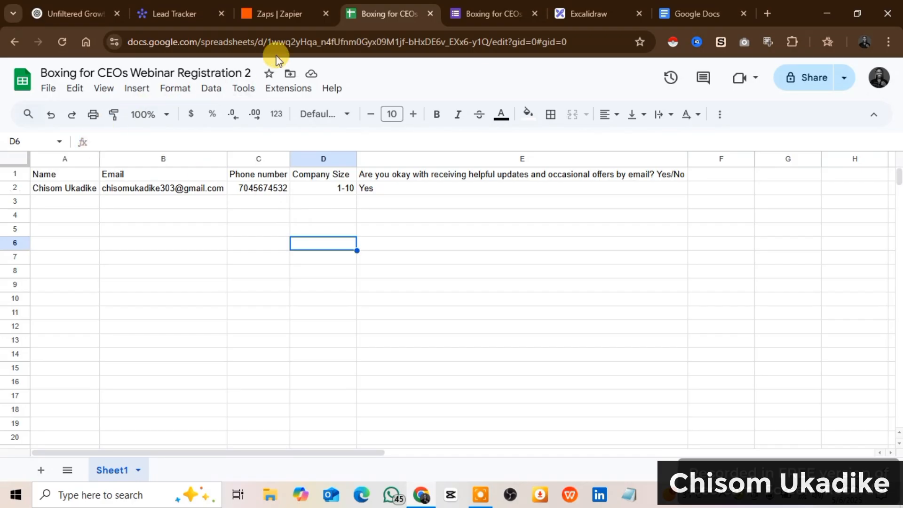
# From the Zaps list, use Create > New Zap to start a blank untitled draft Zap
pyautogui.click(259, 10)
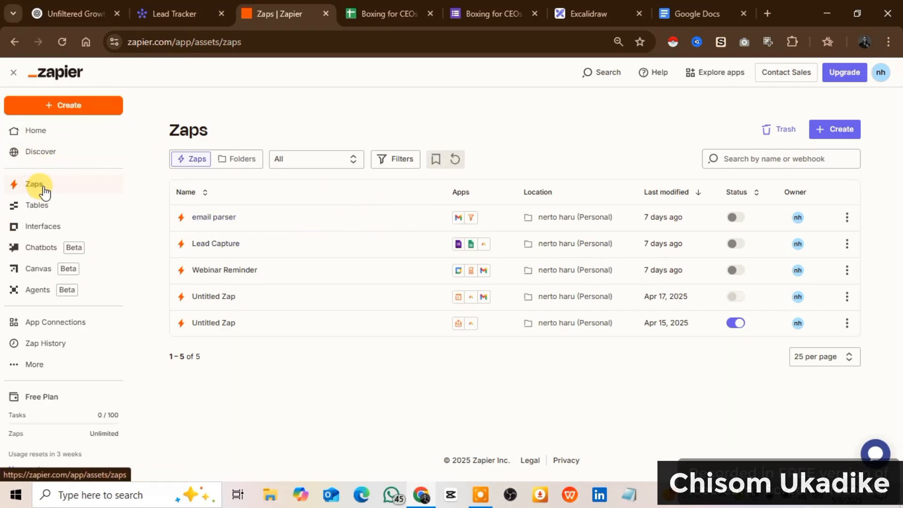
pyautogui.click(841, 139)
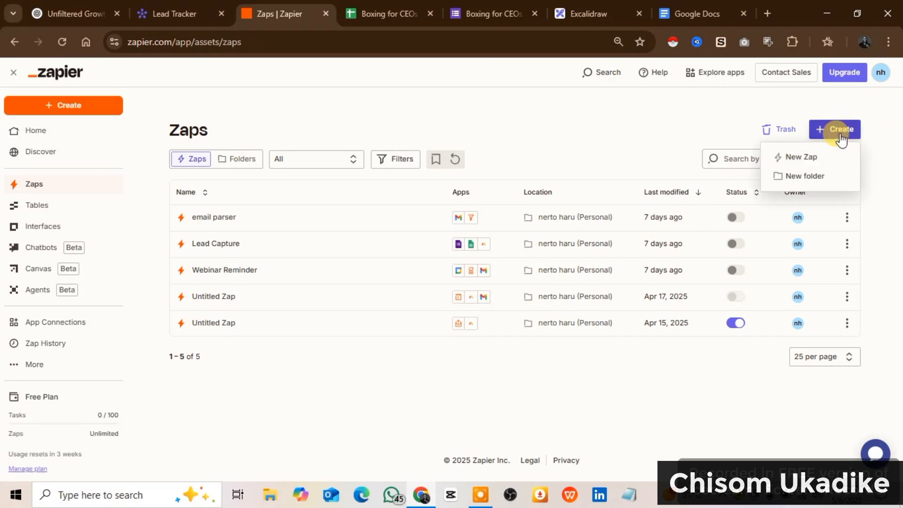
pyautogui.click(800, 157)
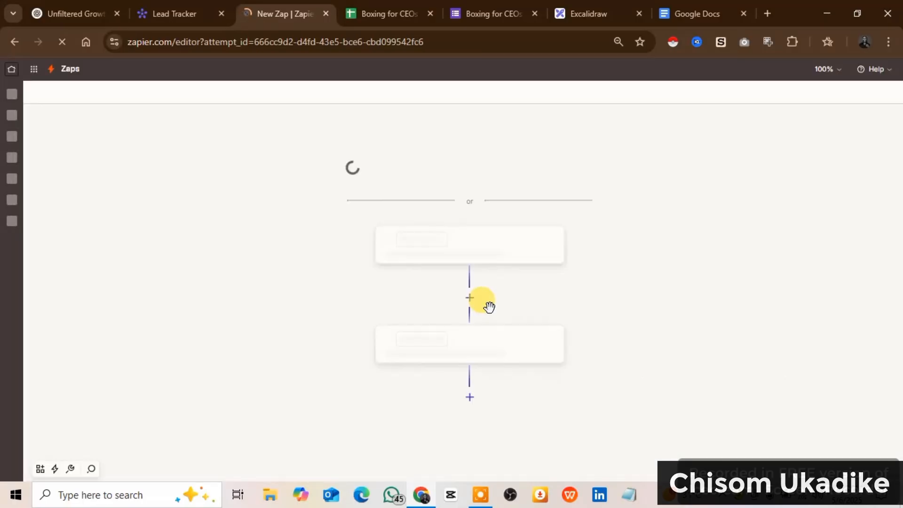
pyautogui.scroll(-2, 510, 283)
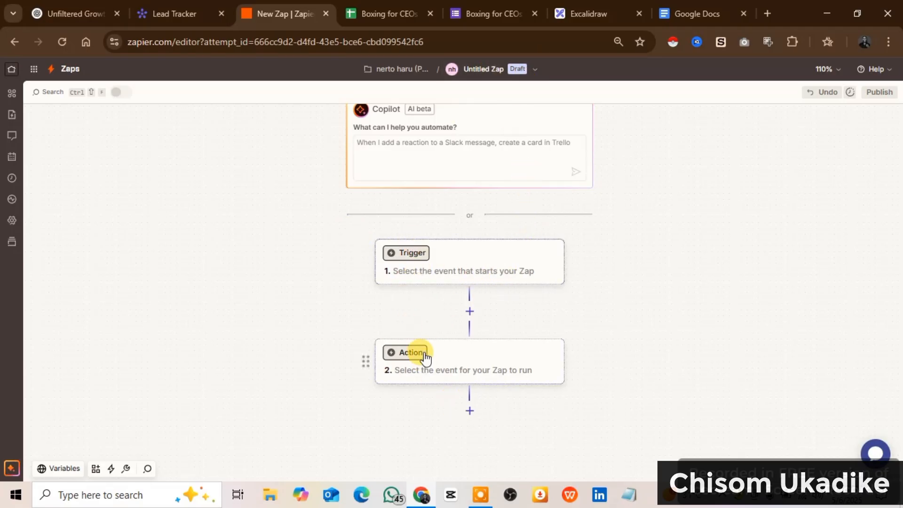
# With an orange pencil, scribble over the Forms and Sheets icons and handwrite 'zapier' above the arrow
pyautogui.click(586, 11)
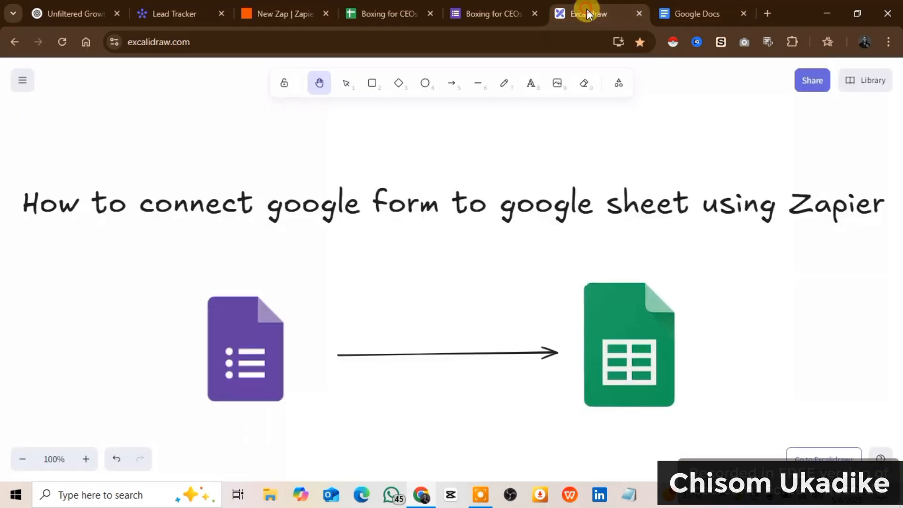
pyautogui.click(512, 89)
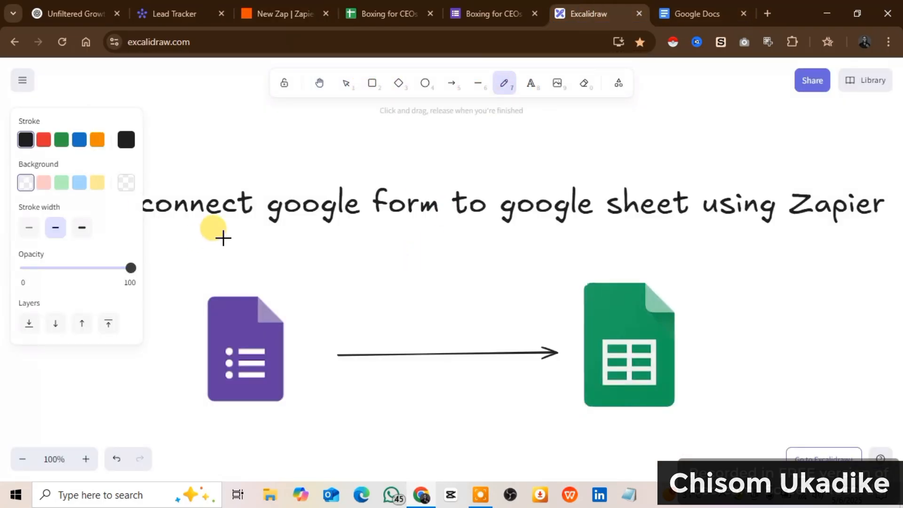
pyautogui.click(97, 139)
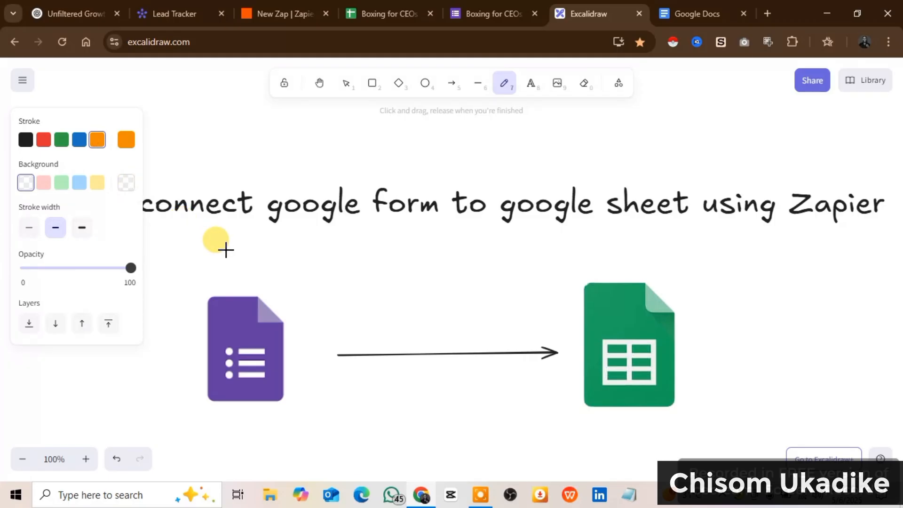
pyautogui.moveTo(241, 235)
pyautogui.mouseDown()
pyautogui.moveTo(212, 245)
pyautogui.moveTo(238, 209)
pyautogui.moveTo(221, 259)
pyautogui.moveTo(240, 271)
pyautogui.moveTo(274, 258)
pyautogui.mouseUp()
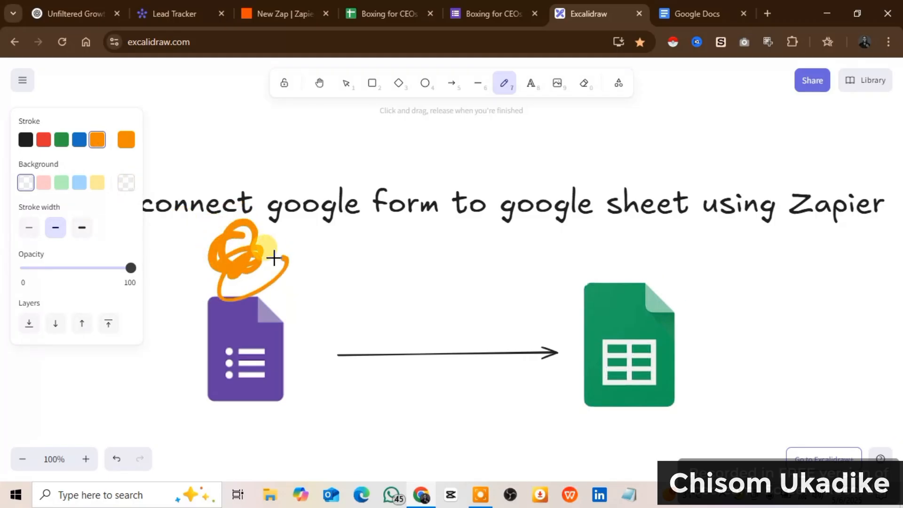
pyautogui.moveTo(607, 262)
pyautogui.mouseDown()
pyautogui.moveTo(611, 246)
pyautogui.moveTo(586, 256)
pyautogui.moveTo(611, 246)
pyautogui.mouseUp()
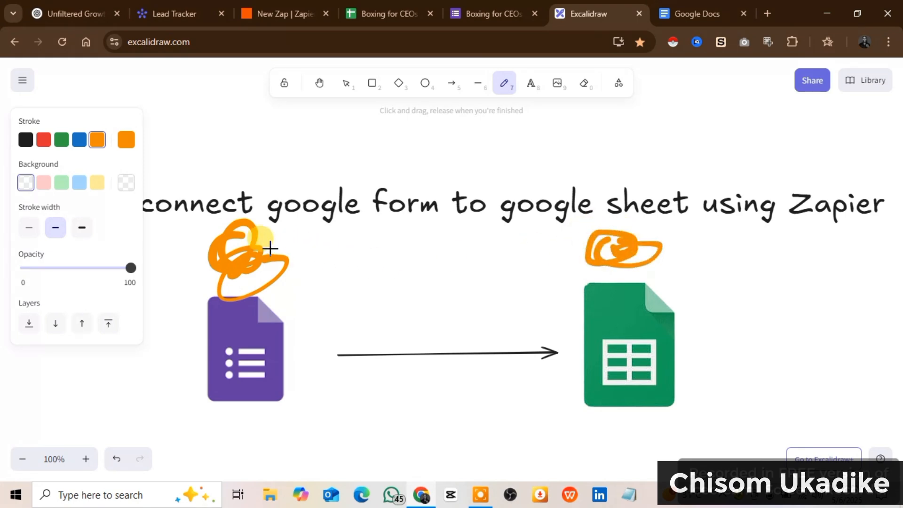
pyautogui.moveTo(283, 236); pyautogui.dragTo(247, 260)
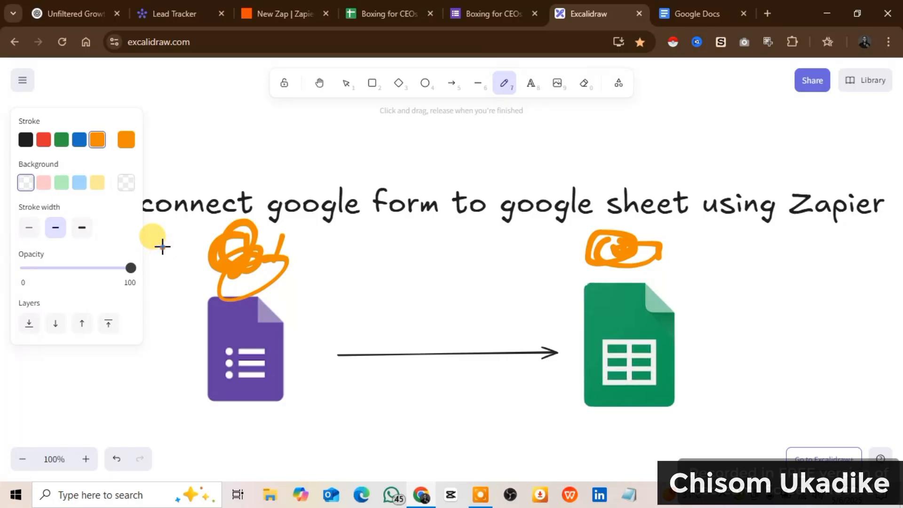
pyautogui.moveTo(163, 246)
pyautogui.mouseDown()
pyautogui.moveTo(172, 272)
pyautogui.moveTo(196, 276)
pyautogui.moveTo(191, 224)
pyautogui.moveTo(202, 275)
pyautogui.moveTo(141, 295)
pyautogui.moveTo(191, 315)
pyautogui.moveTo(162, 285)
pyautogui.moveTo(188, 313)
pyautogui.mouseUp()
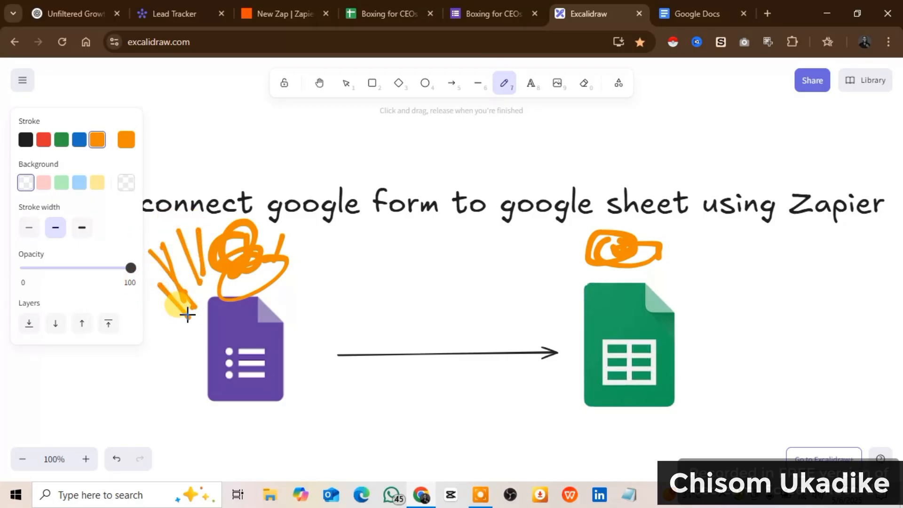
pyautogui.moveTo(346, 306)
pyautogui.mouseDown()
pyautogui.moveTo(353, 323)
pyautogui.moveTo(402, 329)
pyautogui.moveTo(415, 307)
pyautogui.moveTo(435, 302)
pyautogui.moveTo(426, 315)
pyautogui.moveTo(456, 316)
pyautogui.moveTo(464, 298)
pyautogui.moveTo(521, 298)
pyautogui.mouseUp()
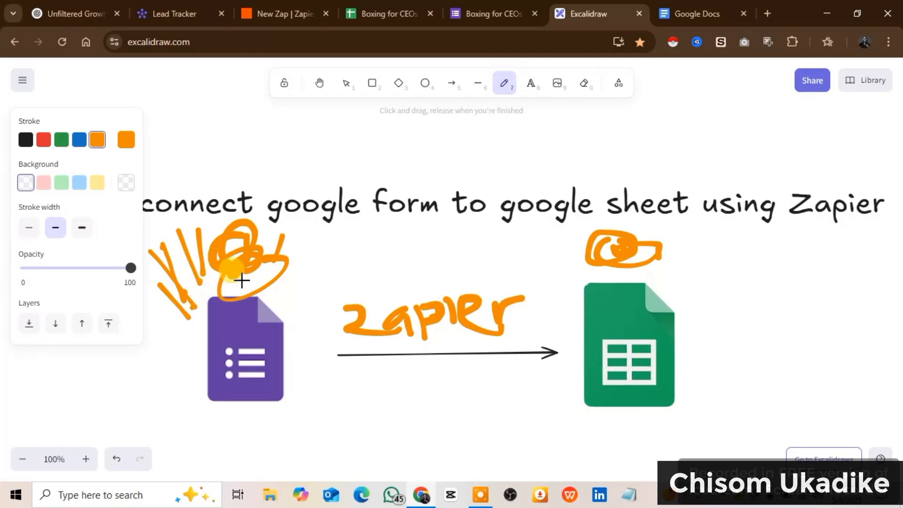
pyautogui.moveTo(714, 234)
pyautogui.mouseDown()
pyautogui.moveTo(668, 299)
pyautogui.moveTo(671, 262)
pyautogui.moveTo(645, 262)
pyautogui.mouseUp()
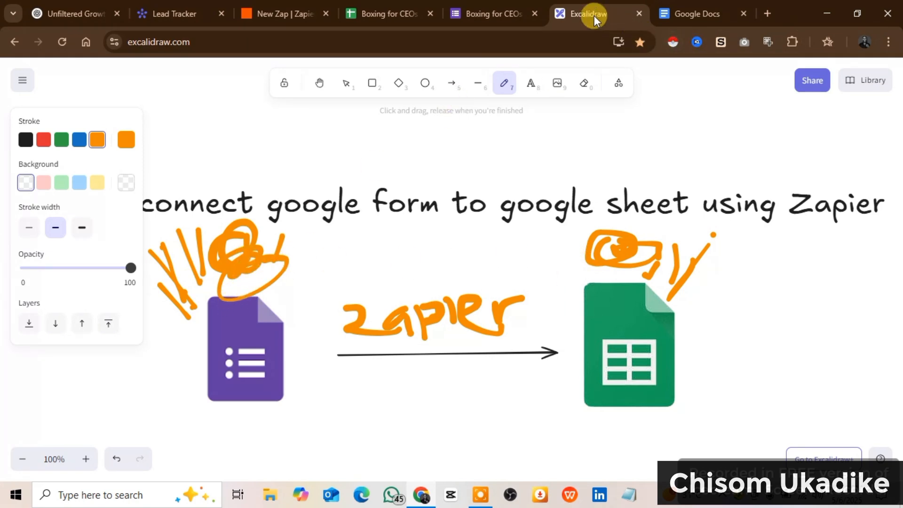
# Choose Google Forms as the Zap's trigger app
pyautogui.click(282, 13)
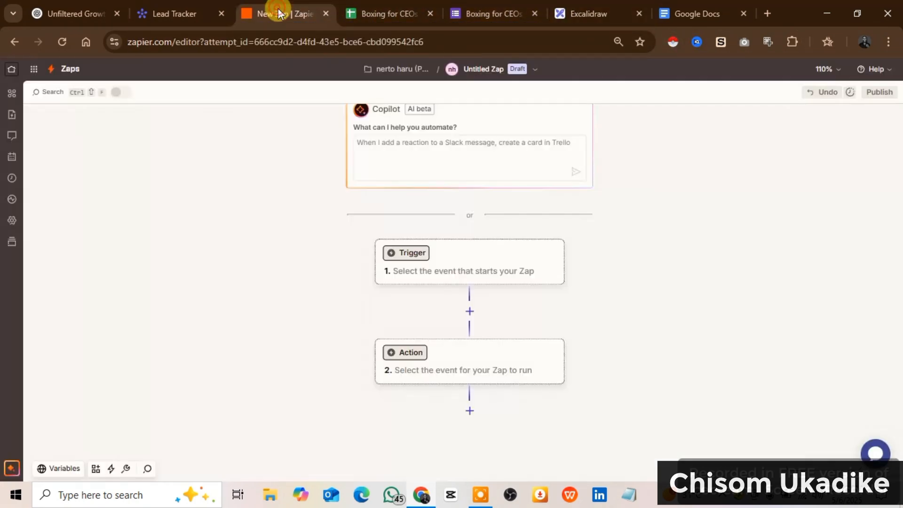
pyautogui.click(433, 271)
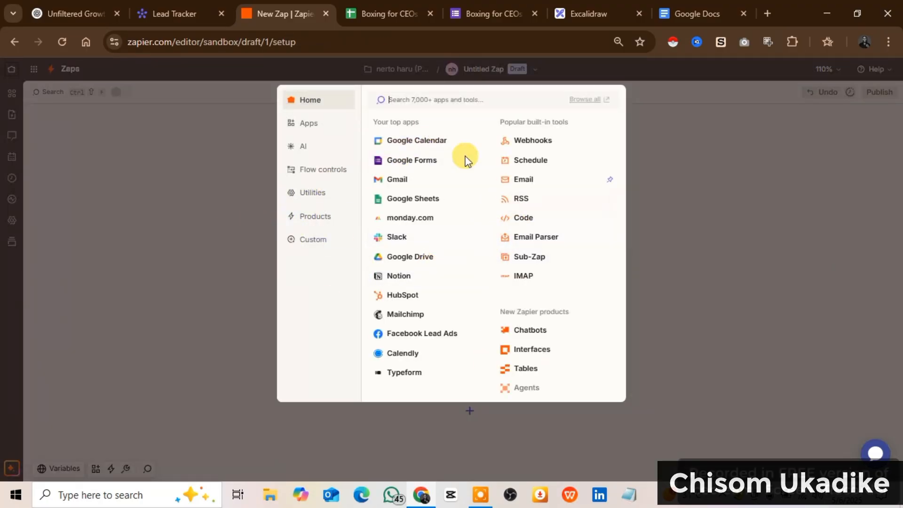
pyautogui.click(427, 165)
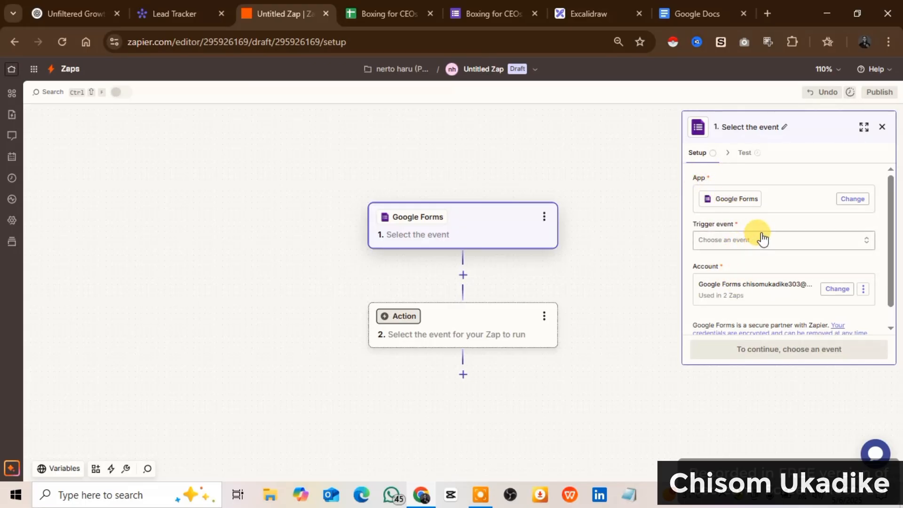
# Set the browser zoom to 110% and pick New Form Response as the trigger event
pyautogui.click(742, 241)
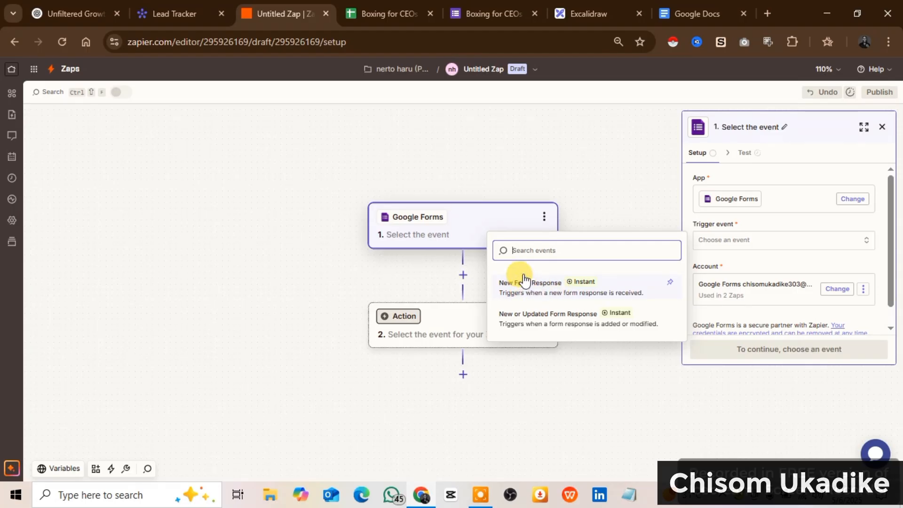
pyautogui.click(887, 42)
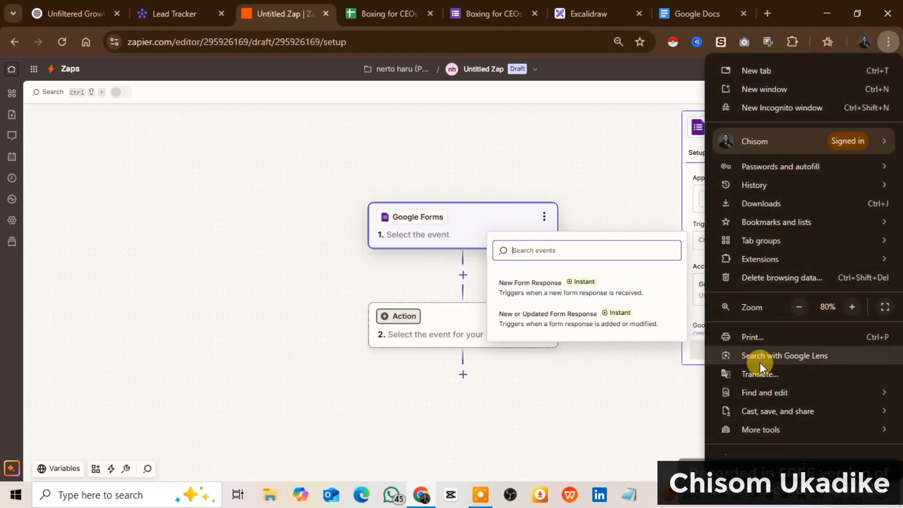
pyautogui.click(851, 306)
pyautogui.click(852, 306)
pyautogui.click(852, 307)
pyautogui.press('Escape')
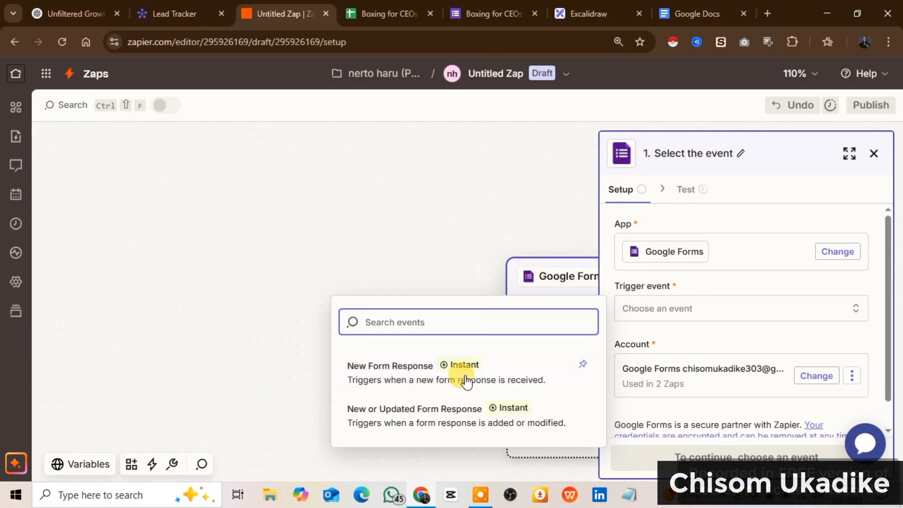
pyautogui.click(436, 371)
# Connect a new Google account to the Google Forms trigger, grant access, and continue to configuration
pyautogui.scroll(-1, 707, 362)
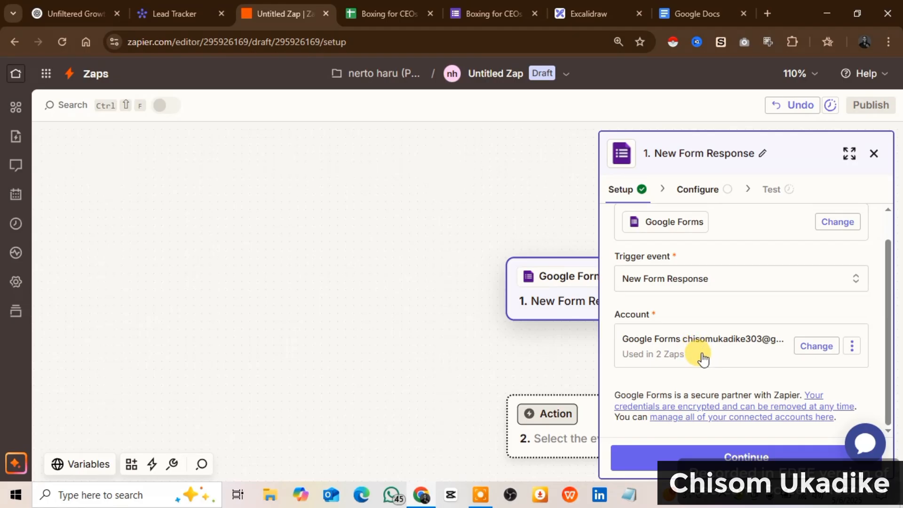
pyautogui.click(818, 348)
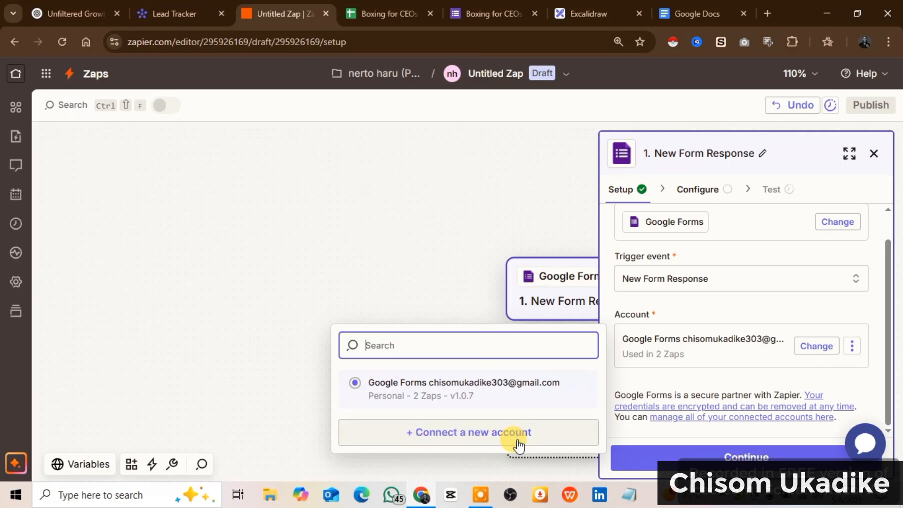
pyautogui.click(498, 433)
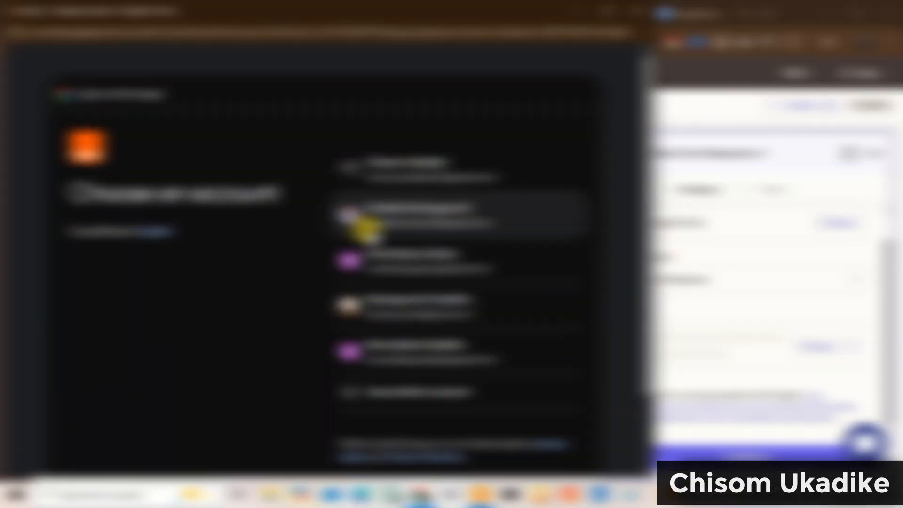
pyautogui.click(398, 178)
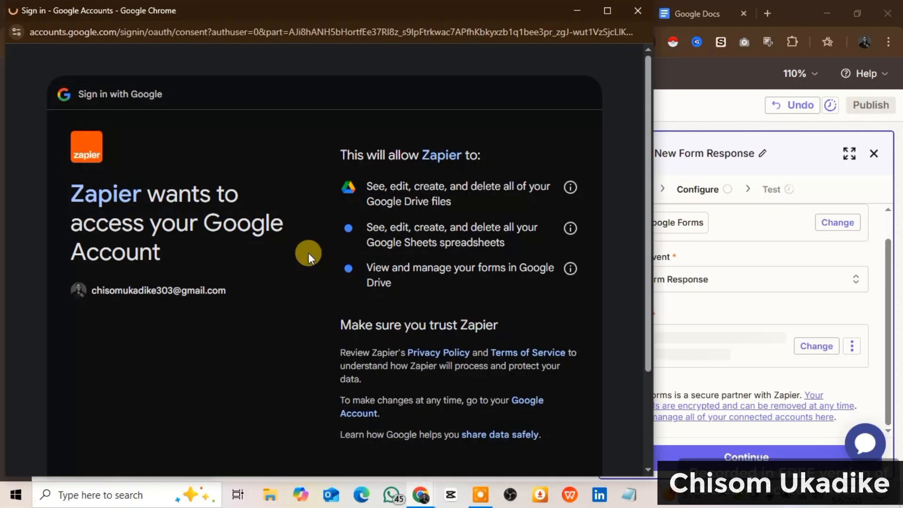
pyautogui.scroll(-2, 489, 330)
pyautogui.click(540, 363)
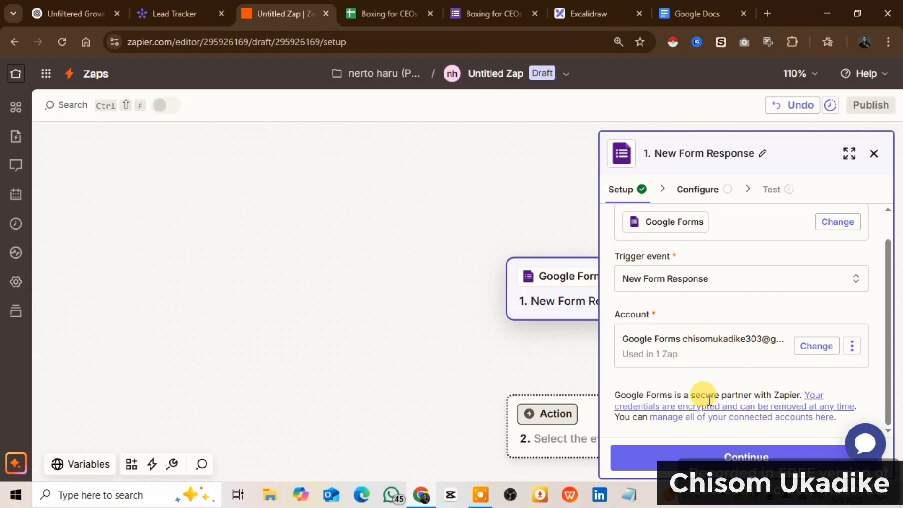
pyautogui.click(723, 455)
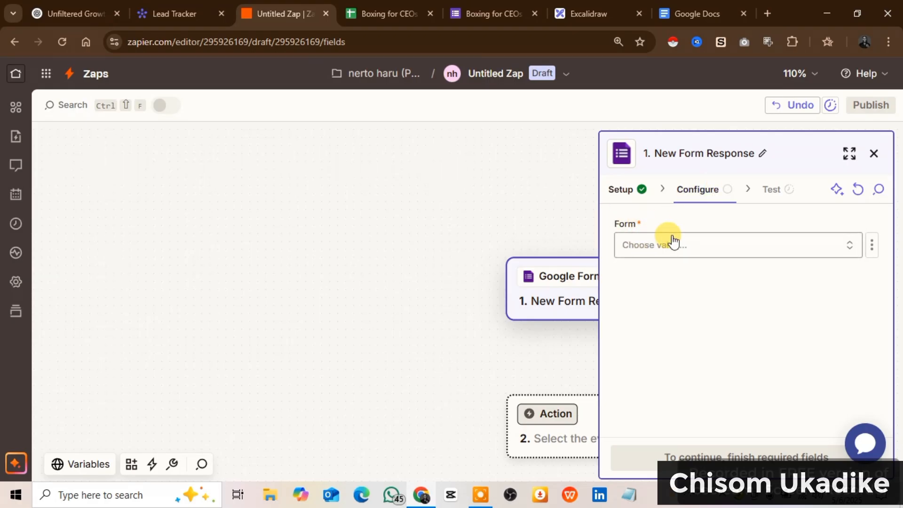
# Open the Form dropdown to load the three available Google Forms
pyautogui.click(660, 252)
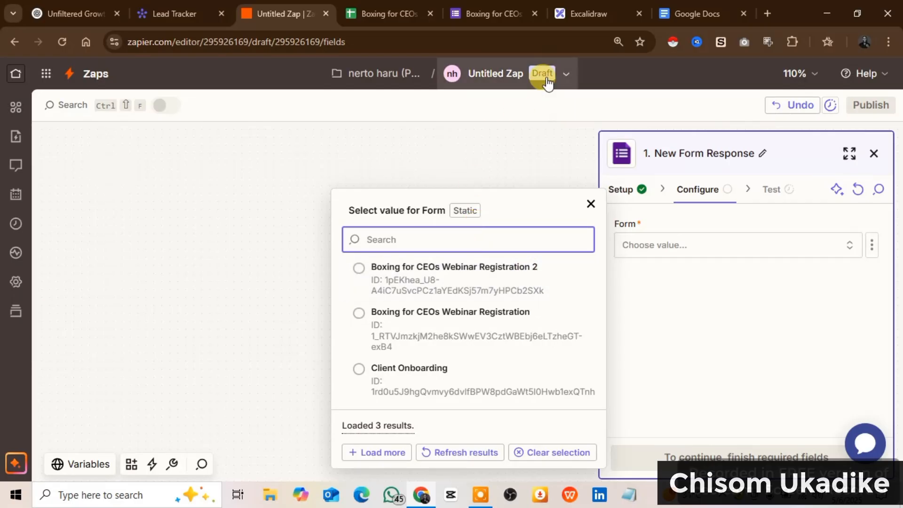
# Highlight the title 'Boxing for CEOs Webinar Registration 2' in the form editor, then return to the Zap editor
pyautogui.click(487, 11)
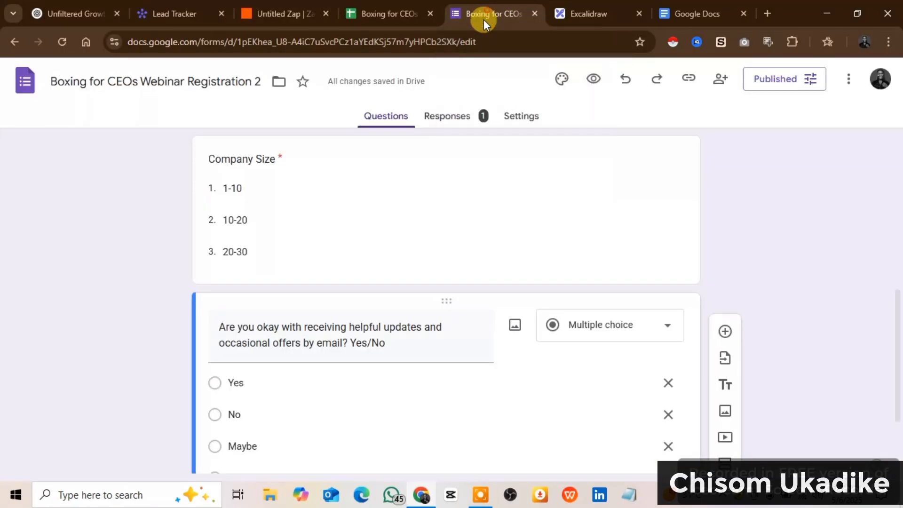
pyautogui.scroll(3, 368, 218)
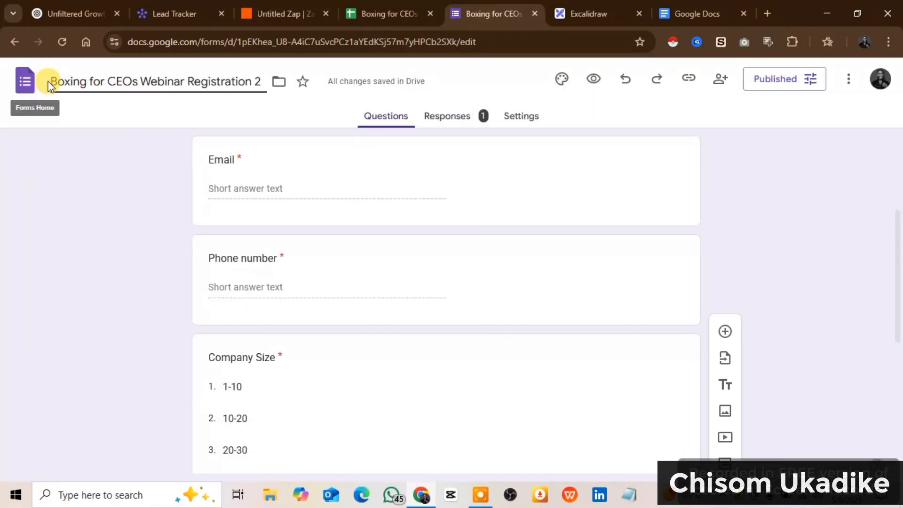
pyautogui.moveTo(51, 79); pyautogui.dragTo(260, 96)
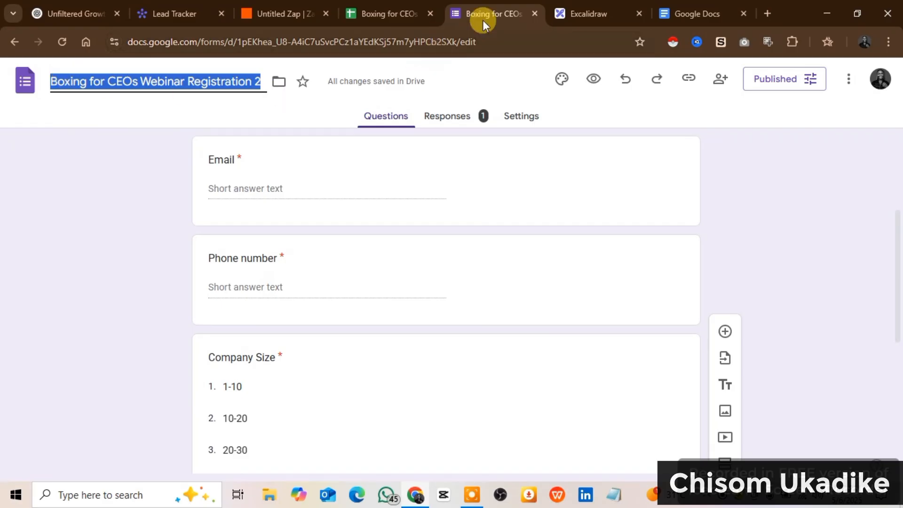
pyautogui.click(265, 14)
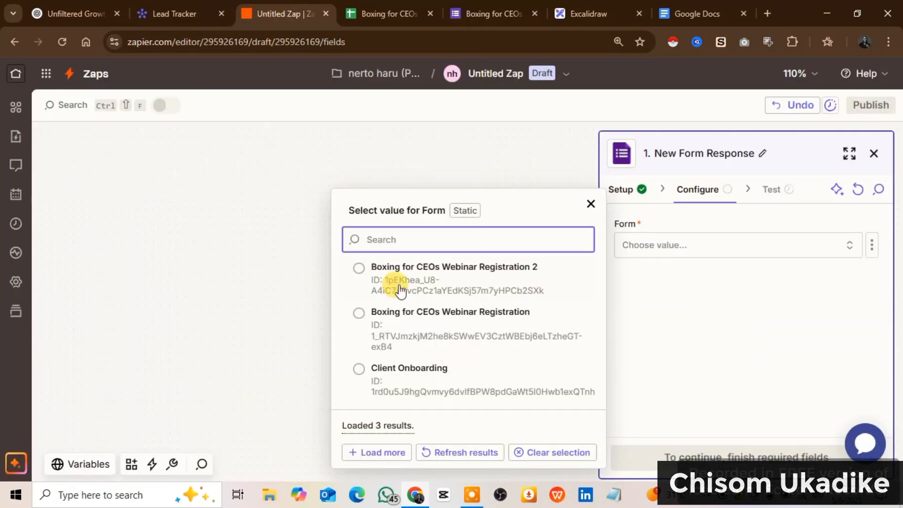
# Pick 'Boxing for CEOs Webinar Registration 2' as the trigger's form and continue to the Test stage
pyautogui.click(438, 277)
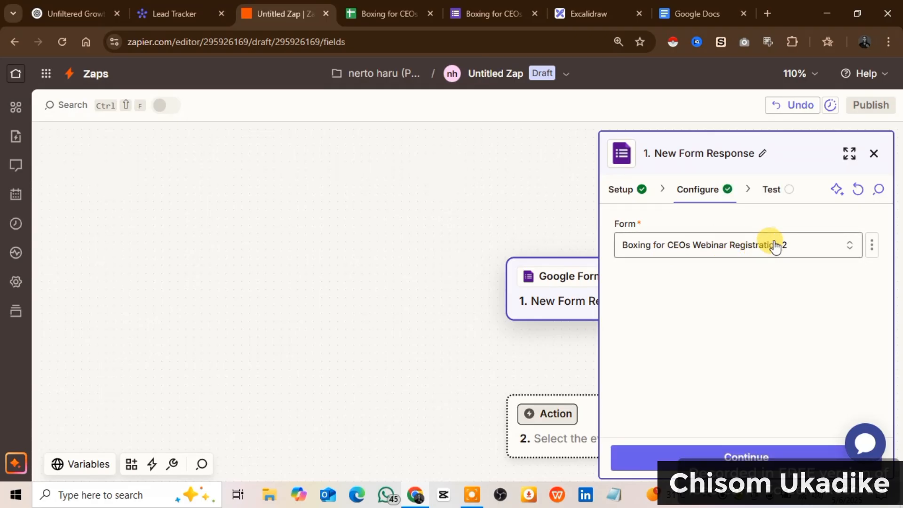
pyautogui.click(713, 456)
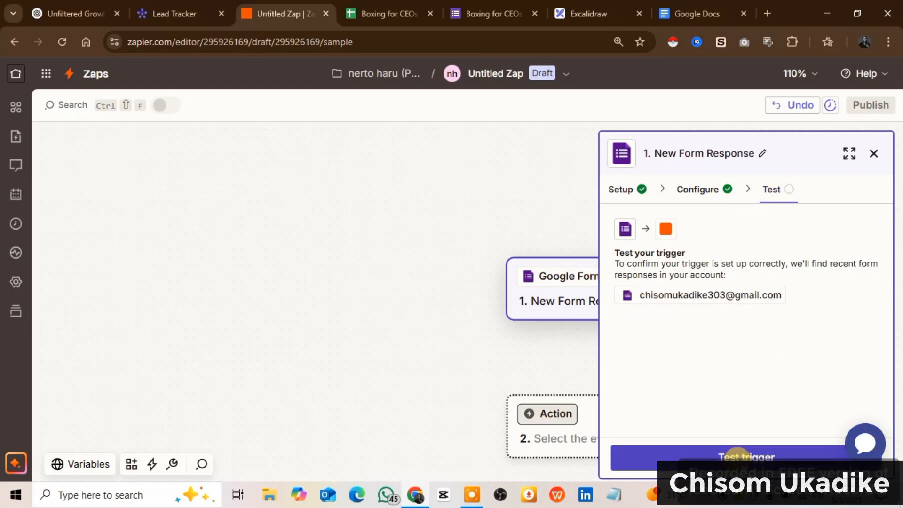
# Run the trigger test, inspect Form Response A's fields, and continue with that record as sample data
pyautogui.click(734, 456)
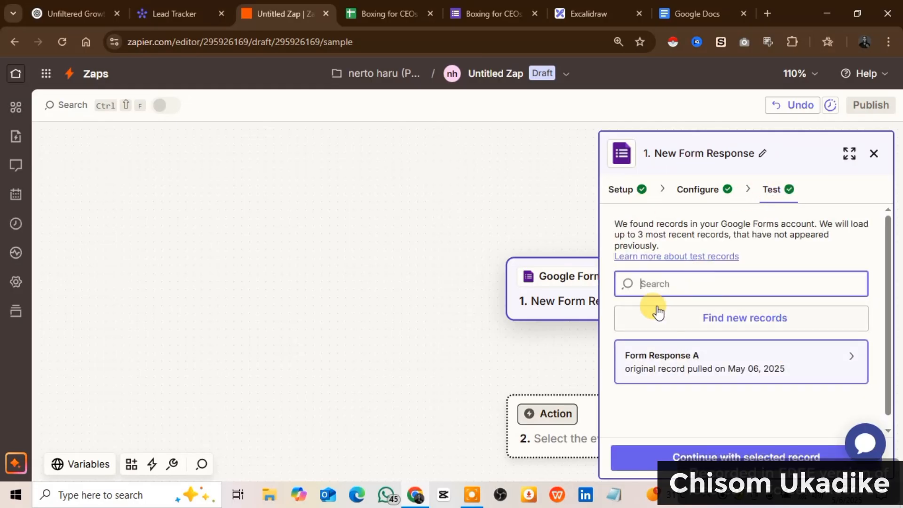
pyautogui.click(688, 364)
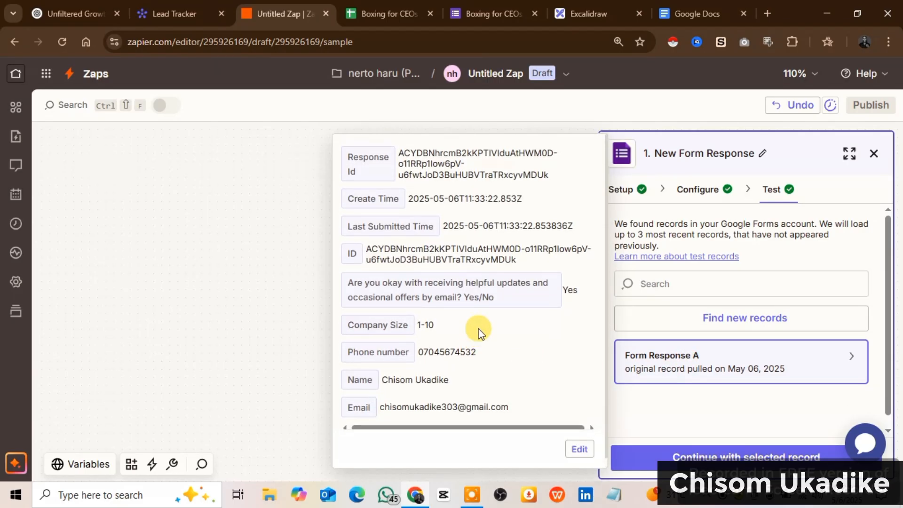
pyautogui.scroll(-1, 458, 367)
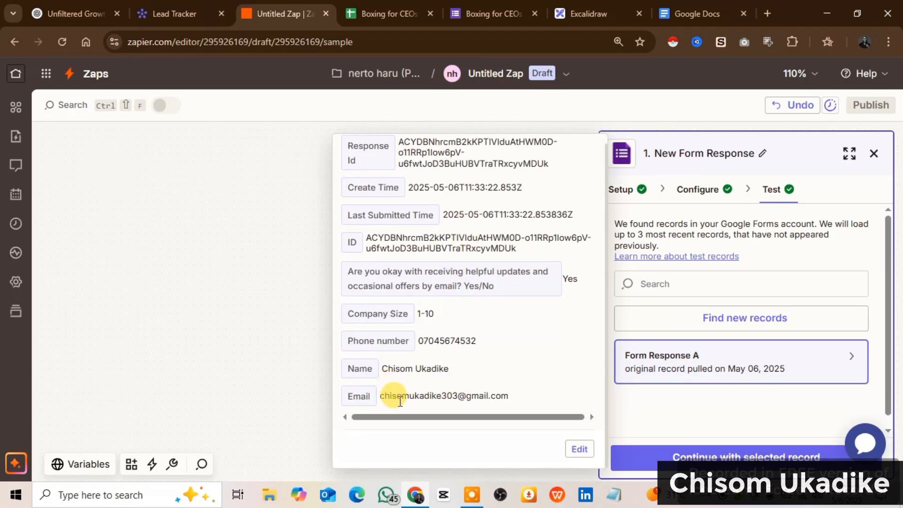
pyautogui.scroll(1, 458, 341)
pyautogui.scroll(-1, 430, 372)
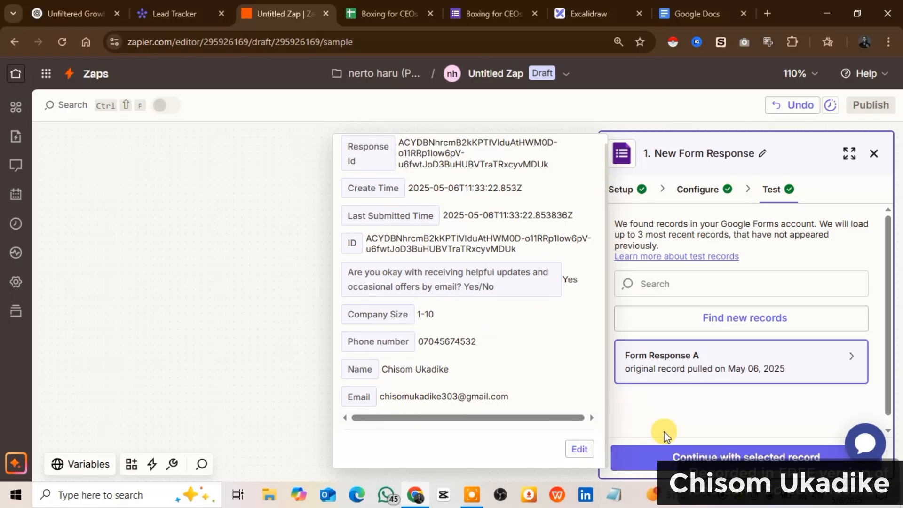
pyautogui.click(689, 455)
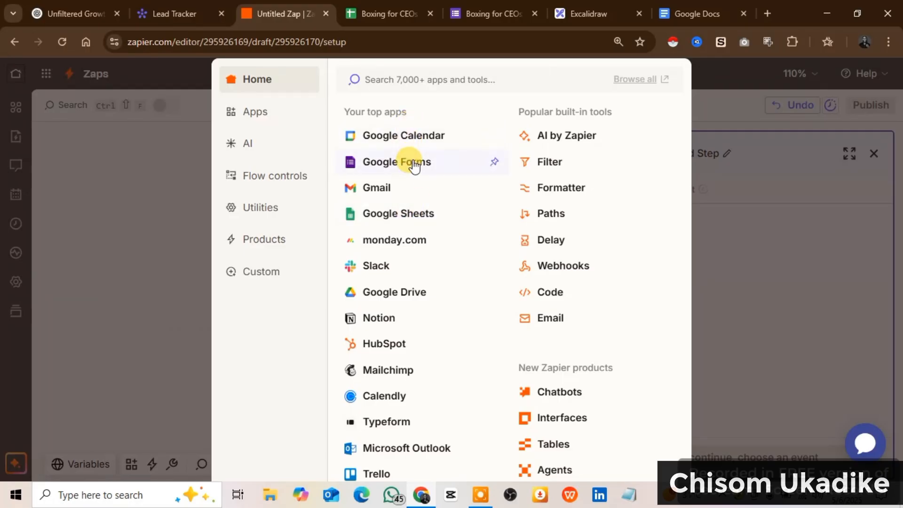
# Choose Google Sheets with the Create Spreadsheet Row action event and continue to configuration
pyautogui.click(404, 220)
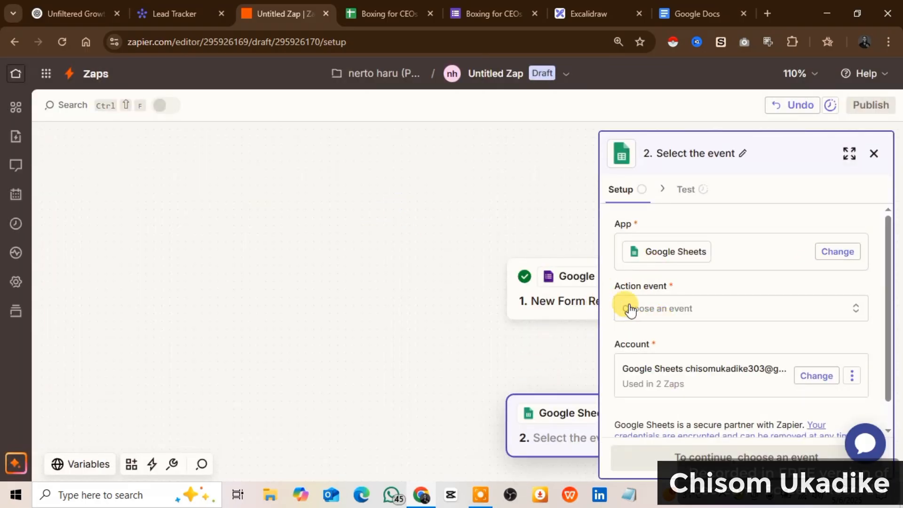
pyautogui.click(651, 311)
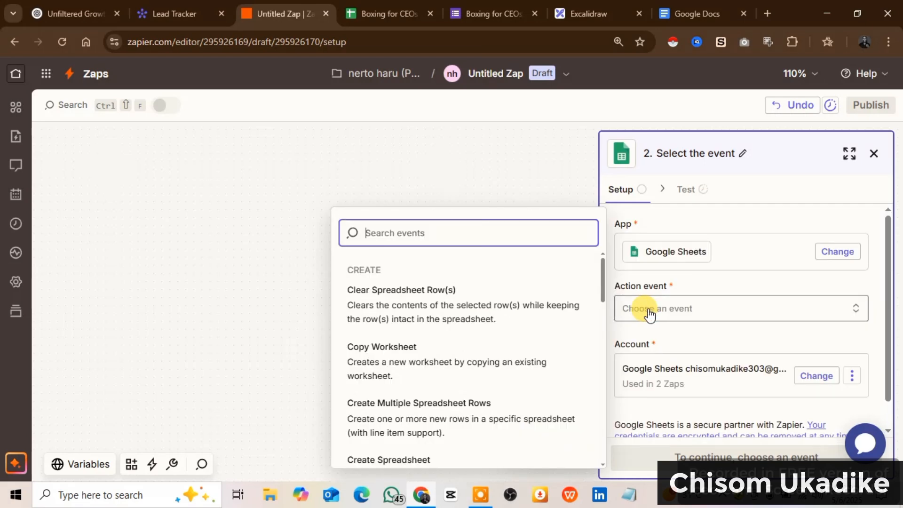
pyautogui.scroll(-1, 489, 348)
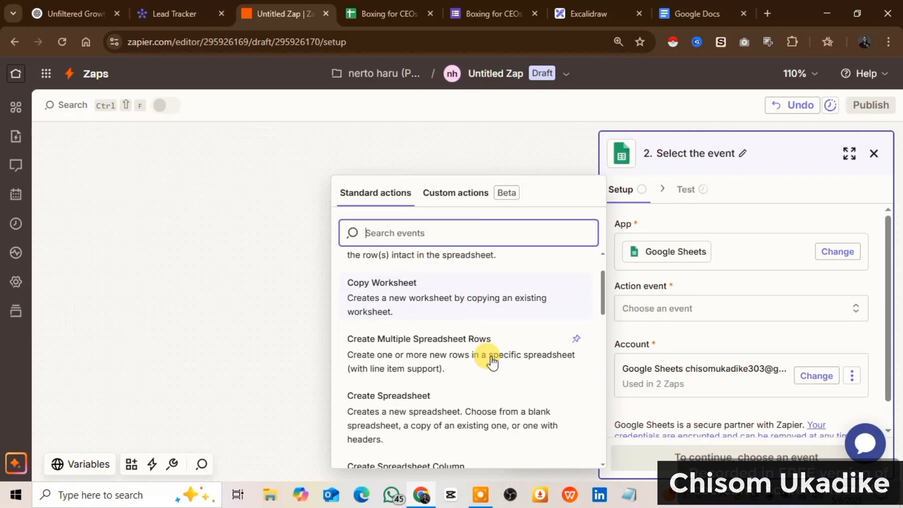
pyautogui.scroll(-1, 442, 343)
pyautogui.scroll(-2, 459, 359)
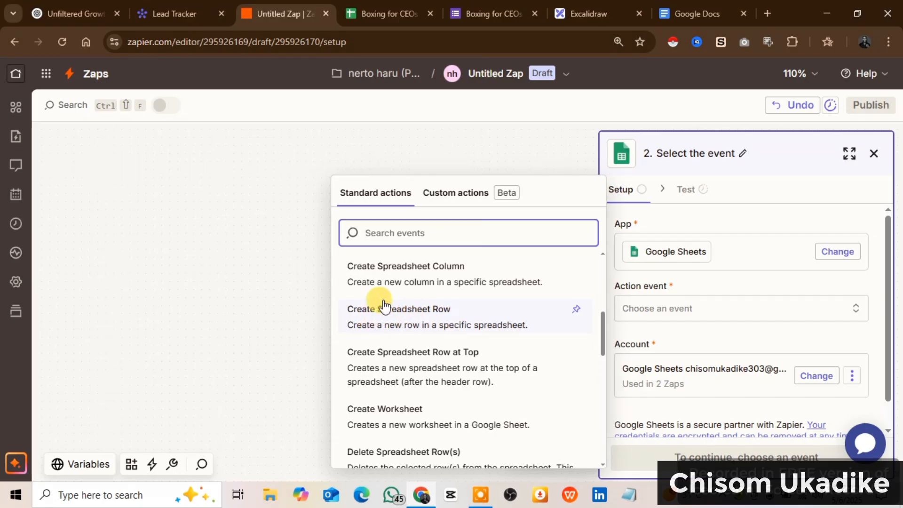
pyautogui.click(433, 330)
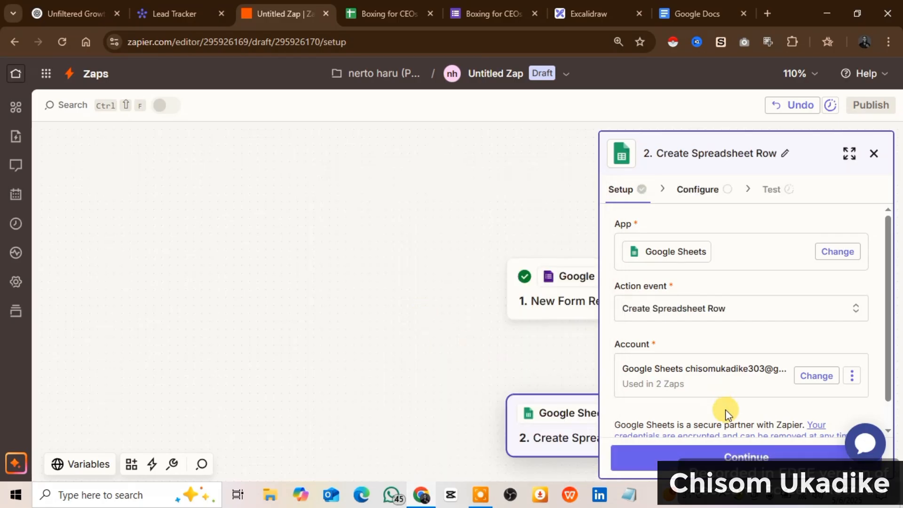
pyautogui.scroll(-1, 654, 381)
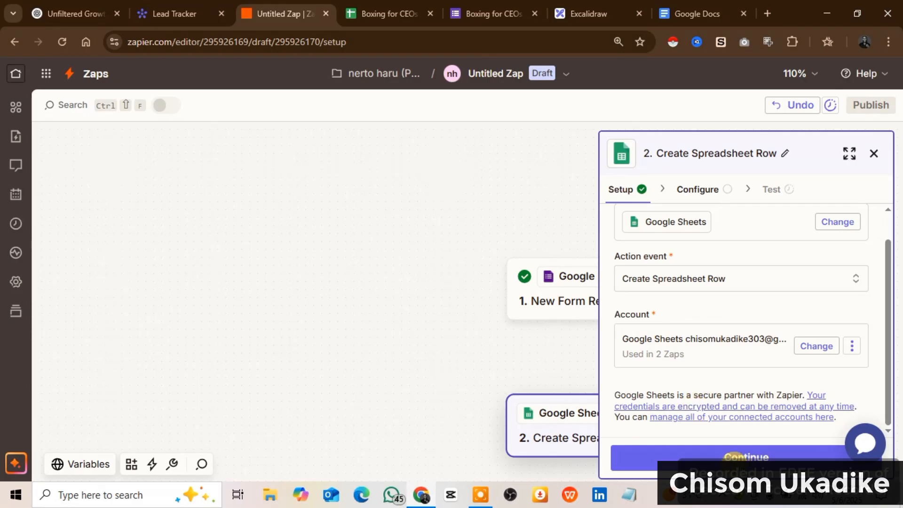
pyautogui.click(734, 457)
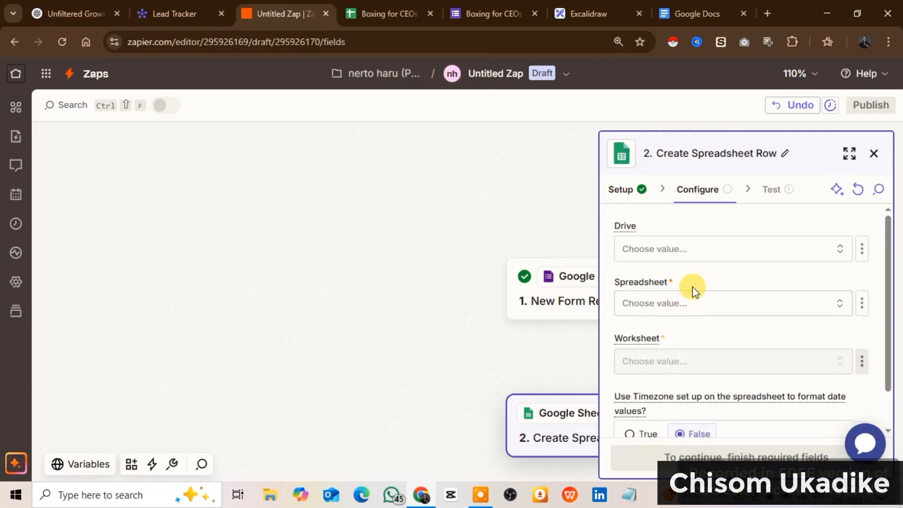
# Point the row action at My Google Drive, spreadsheet 'Boxing for CEOs Webinar Registration 2', worksheet Sheet1
pyautogui.click(652, 250)
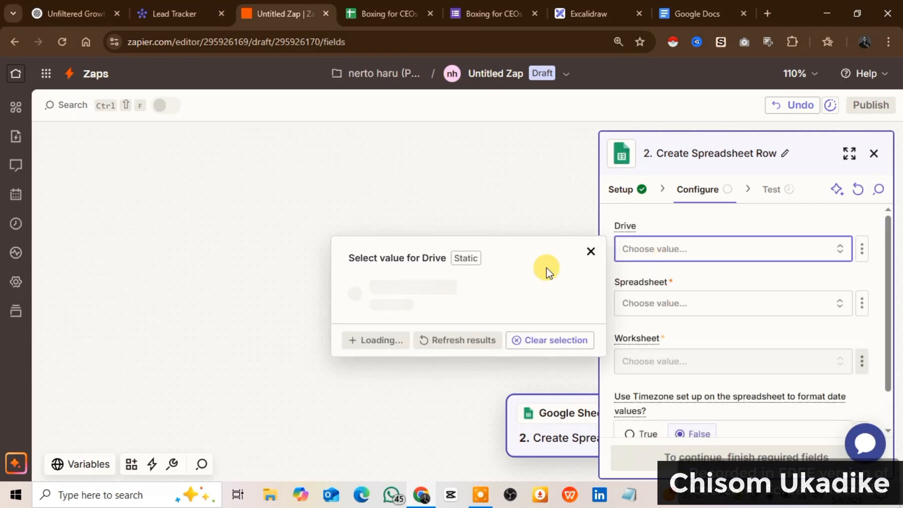
pyautogui.click(439, 293)
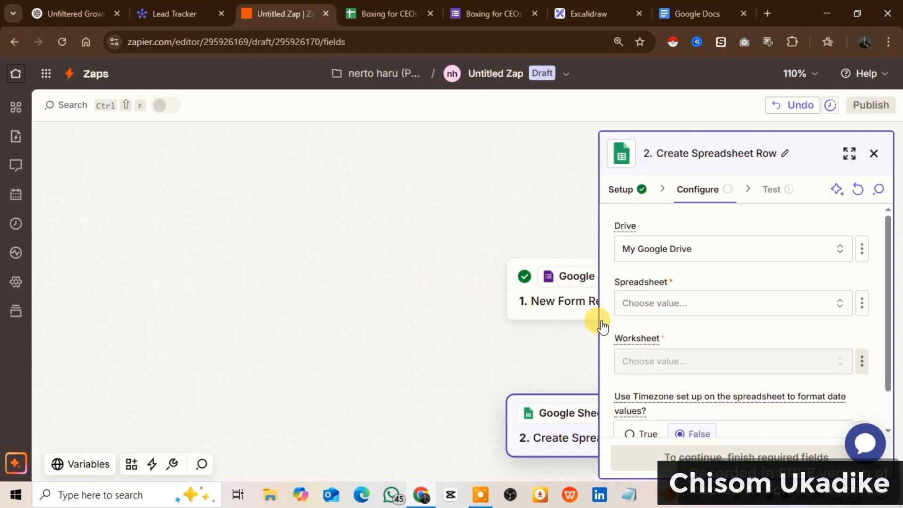
pyautogui.click(747, 310)
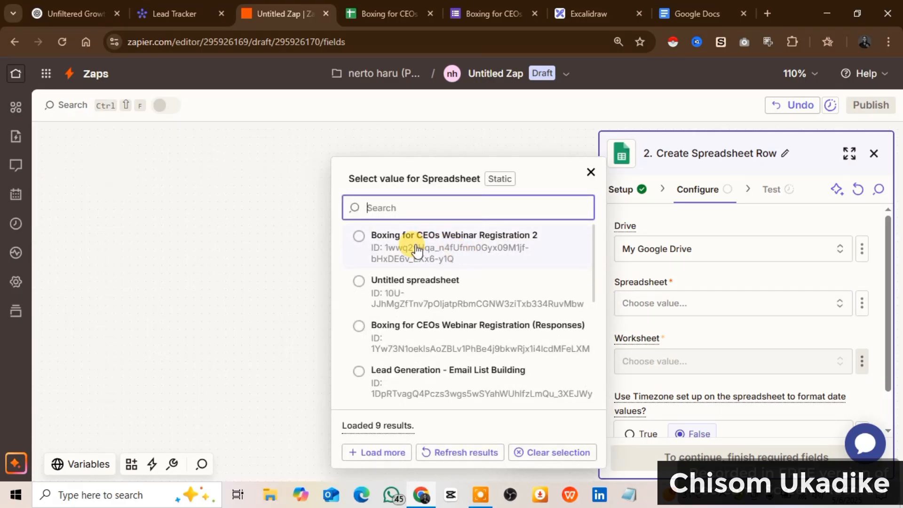
pyautogui.click(366, 19)
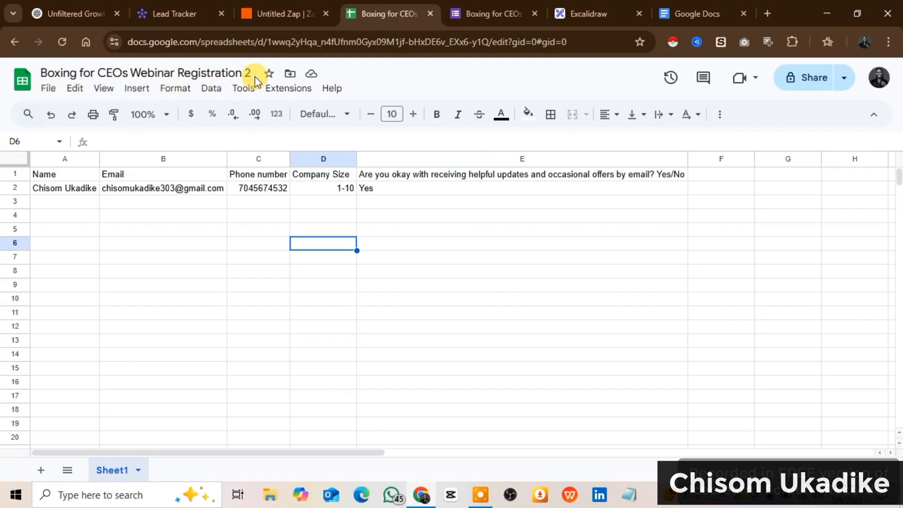
pyautogui.click(265, 15)
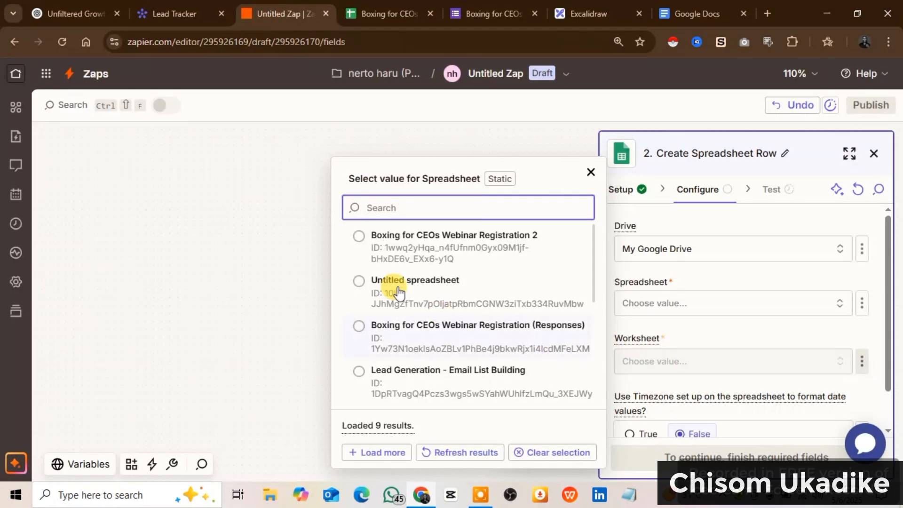
pyautogui.click(435, 258)
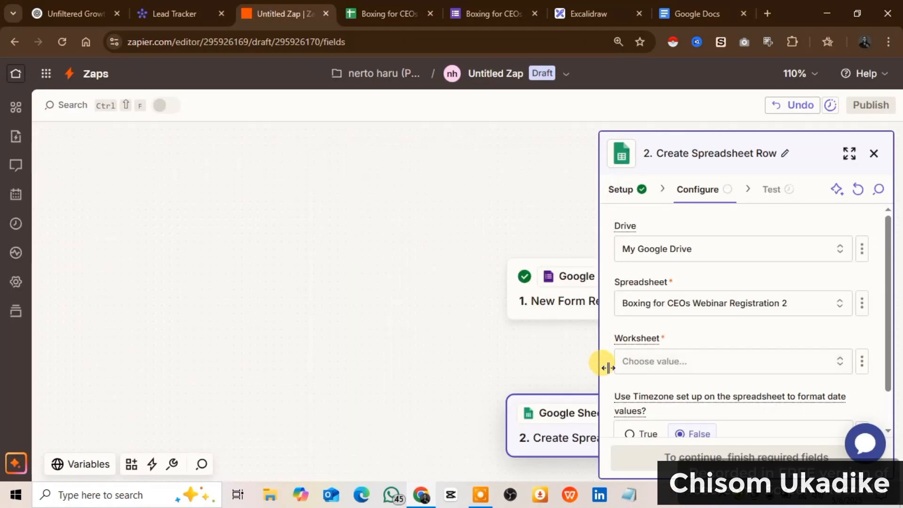
pyautogui.click(656, 369)
pyautogui.click(373, 385)
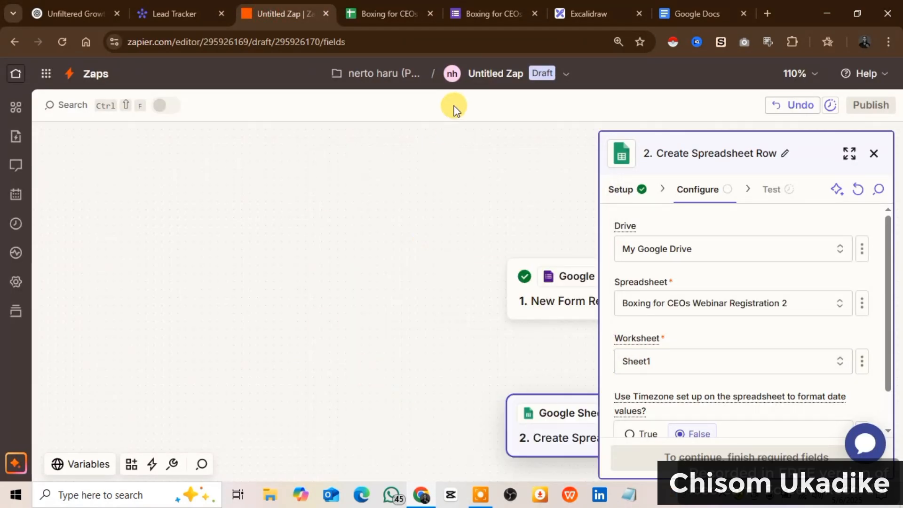
pyautogui.click(393, 12)
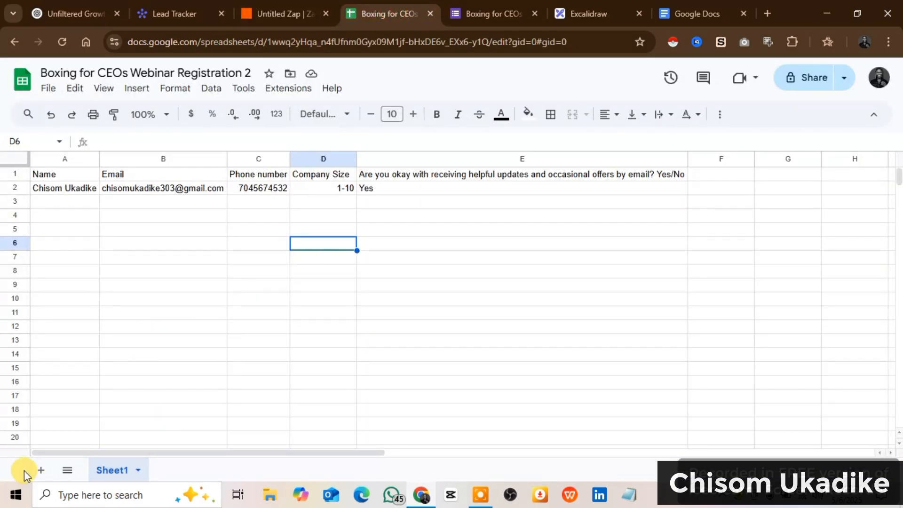
# Add a blank Sheet2 to the registration spreadsheet, return to Sheet1, then go back to the Untitled Zap editor
pyautogui.click(37, 476)
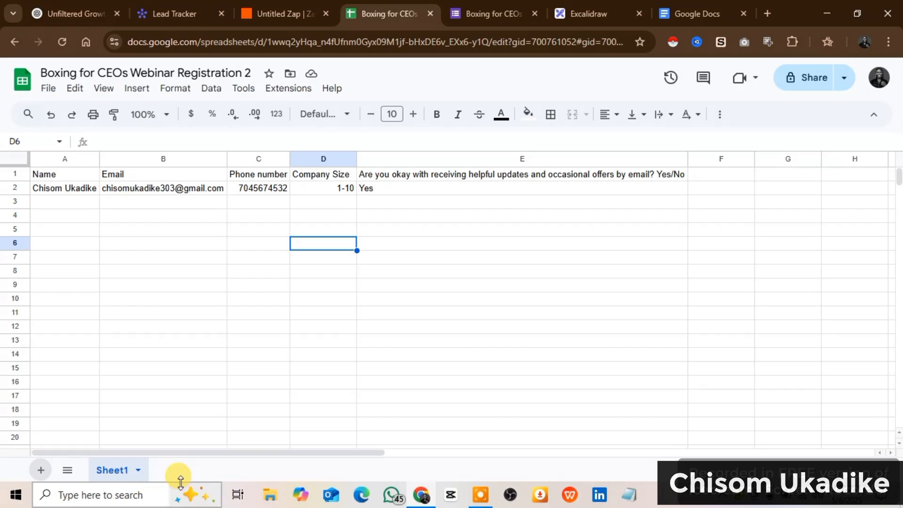
pyautogui.click(113, 470)
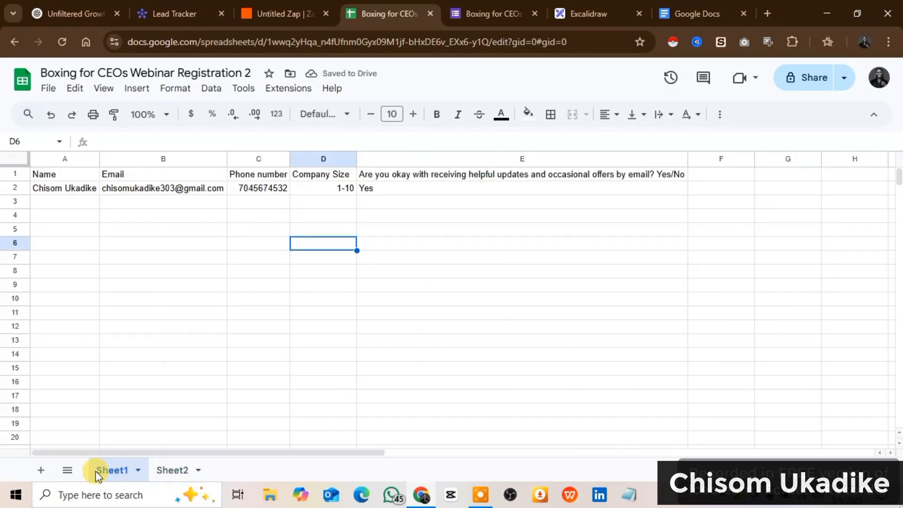
pyautogui.click(269, 13)
# Map the form's Name answer into the row's Name field
pyautogui.scroll(-3, 654, 356)
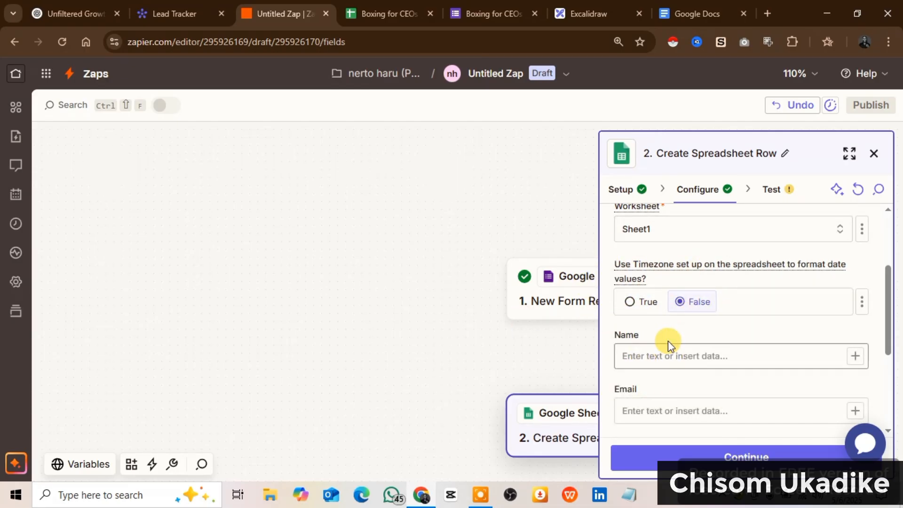
pyautogui.scroll(-2, 668, 340)
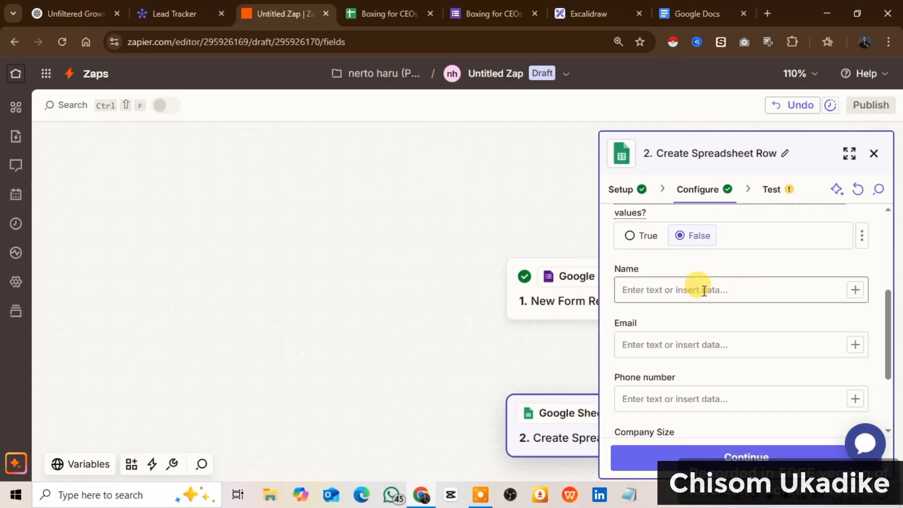
pyautogui.scroll(-2, 666, 291)
pyautogui.scroll(-2, 666, 301)
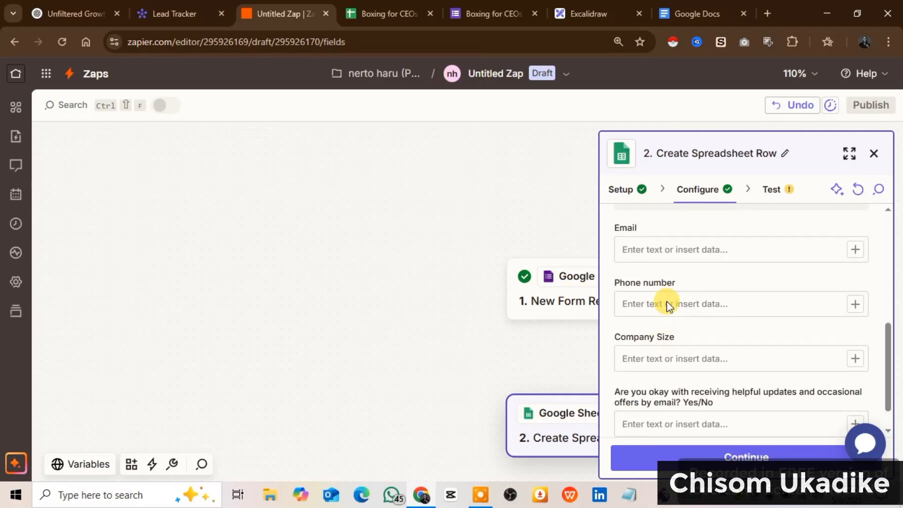
pyautogui.scroll(3, 666, 297)
pyautogui.scroll(-2, 666, 301)
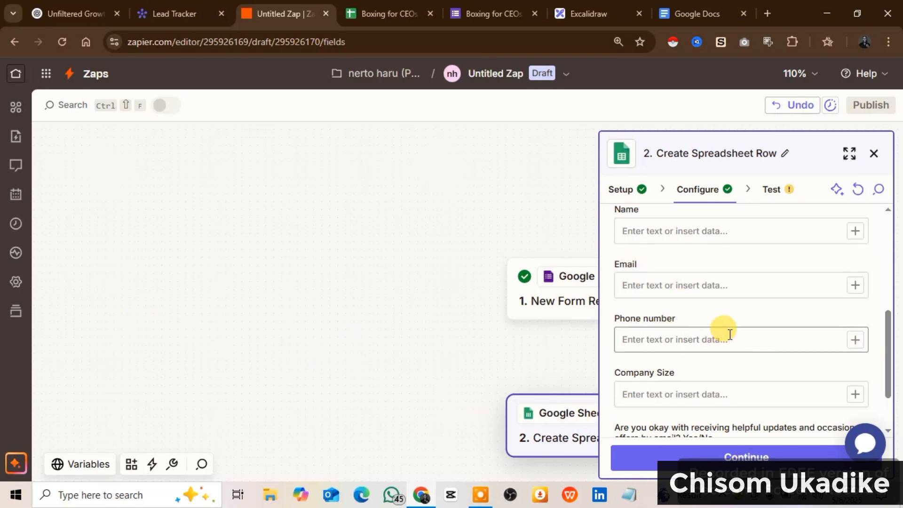
pyautogui.click(855, 230)
pyautogui.scroll(-5, 449, 301)
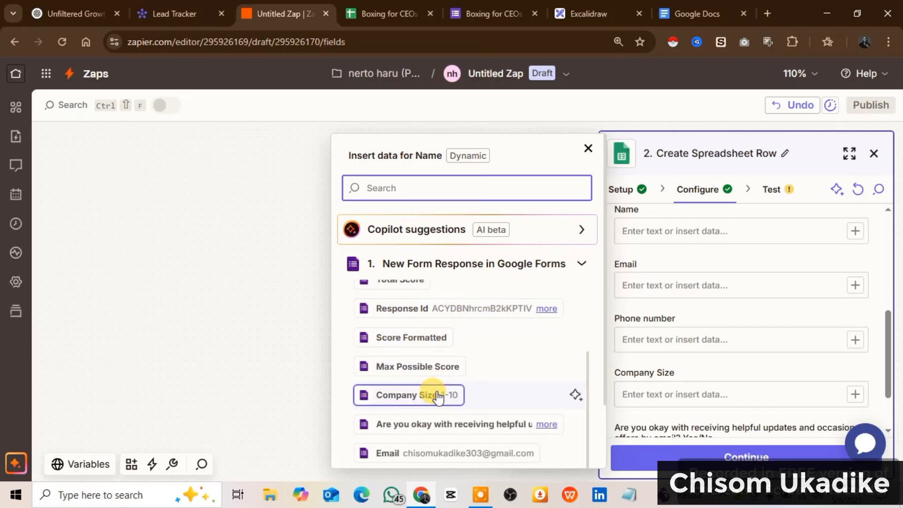
pyautogui.scroll(3, 431, 395)
pyautogui.scroll(-3, 440, 398)
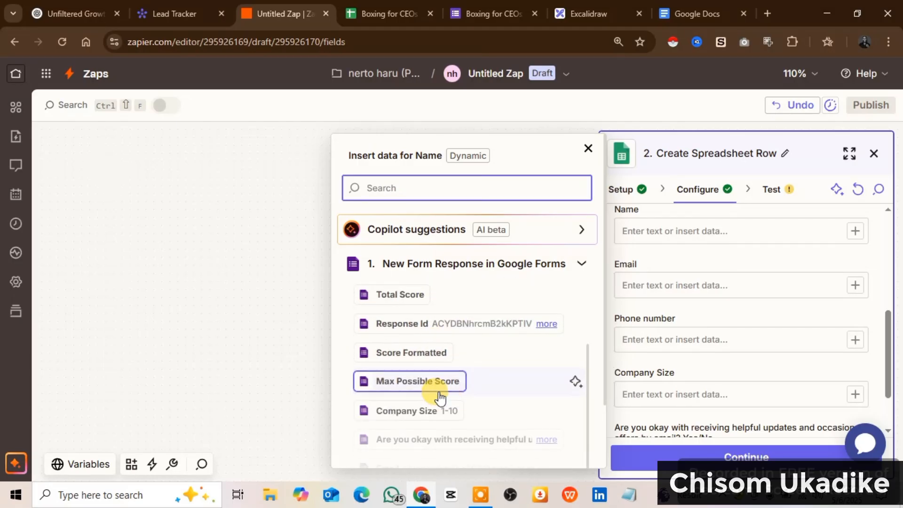
pyautogui.scroll(3, 439, 399)
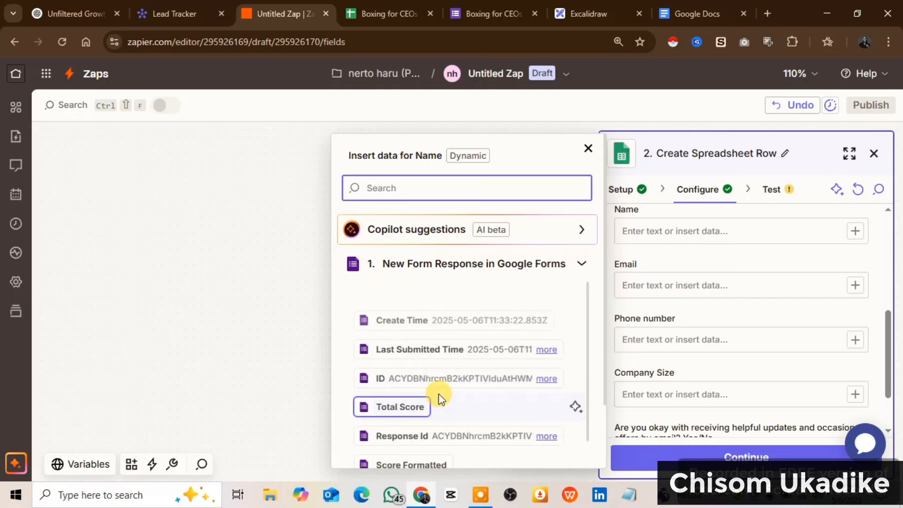
pyautogui.scroll(-3, 414, 325)
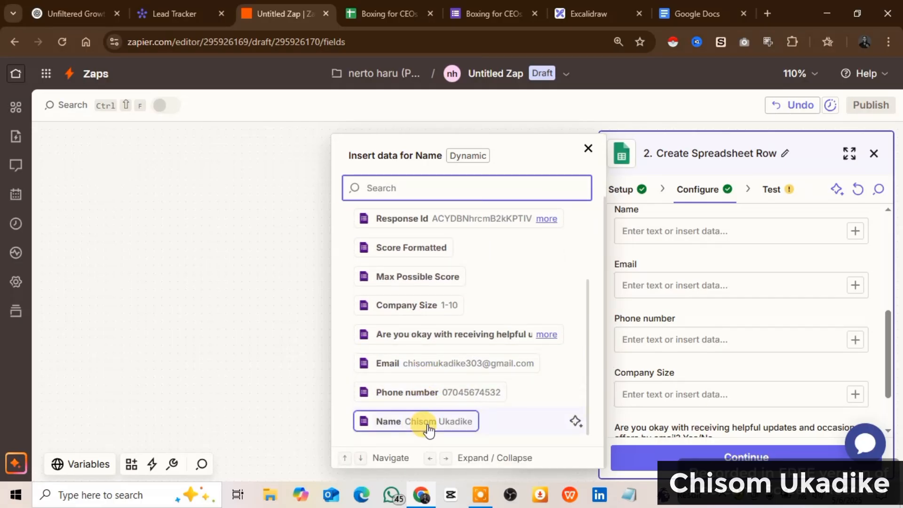
pyautogui.click(426, 422)
# Map the form's Email and Phone number answers into the matching row fields
pyautogui.click(706, 284)
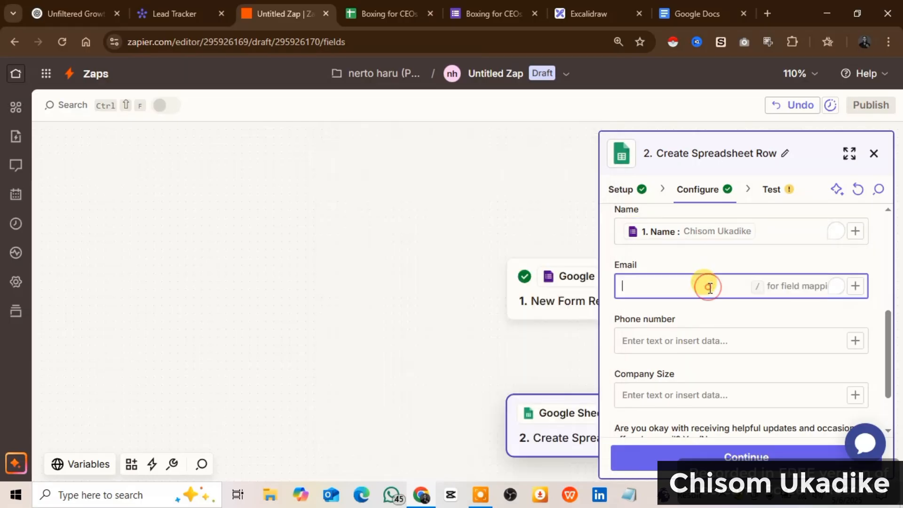
pyautogui.click(855, 293)
pyautogui.scroll(-3, 457, 330)
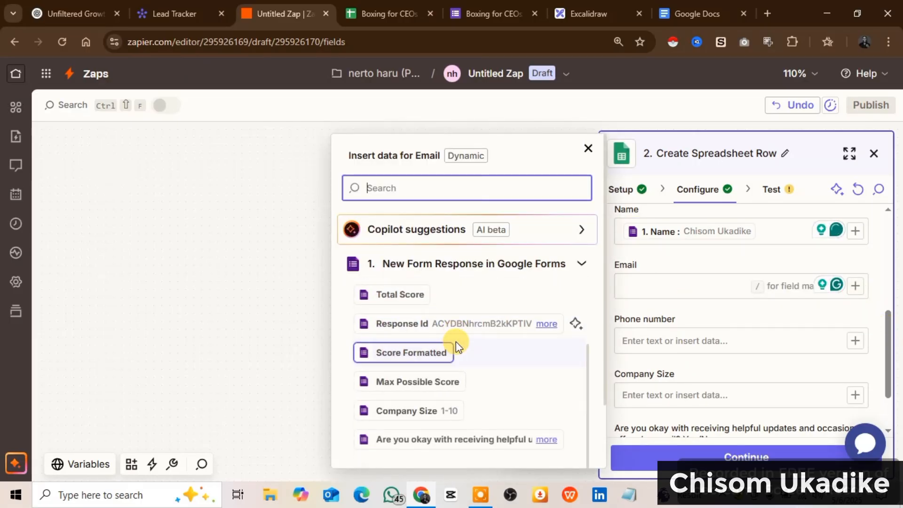
pyautogui.click(437, 452)
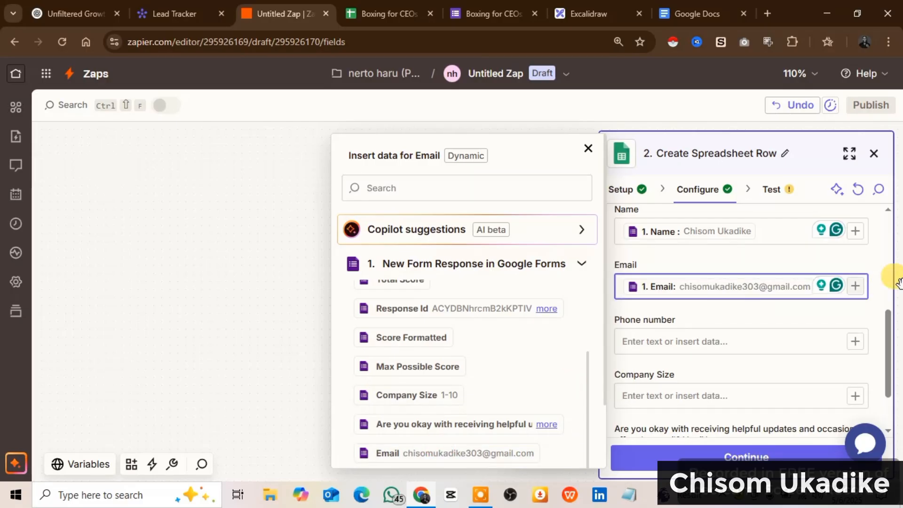
pyautogui.scroll(-2, 751, 314)
pyautogui.click(858, 272)
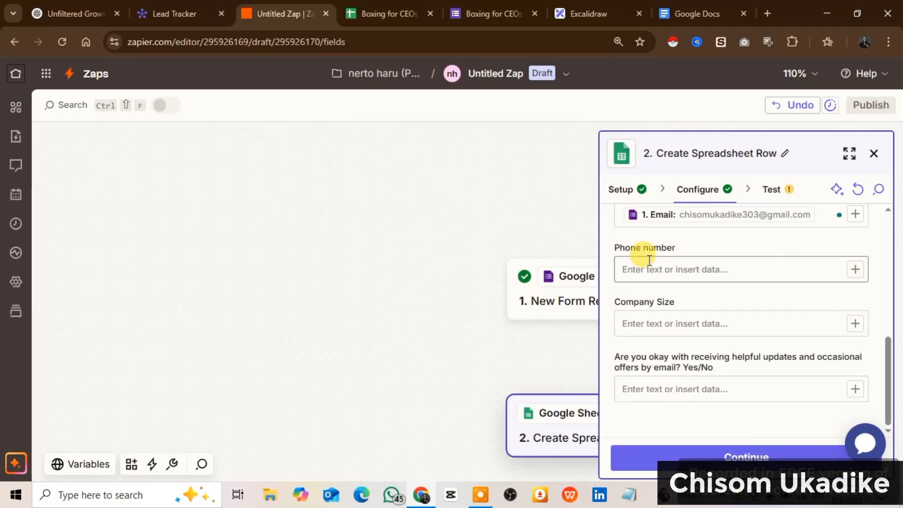
pyautogui.click(855, 269)
pyautogui.scroll(-2, 473, 312)
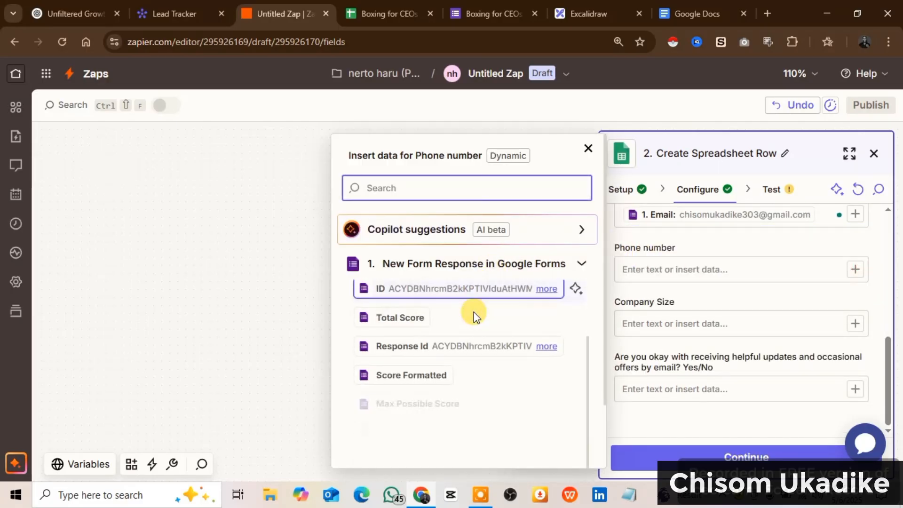
pyautogui.scroll(-3, 473, 320)
pyautogui.click(429, 403)
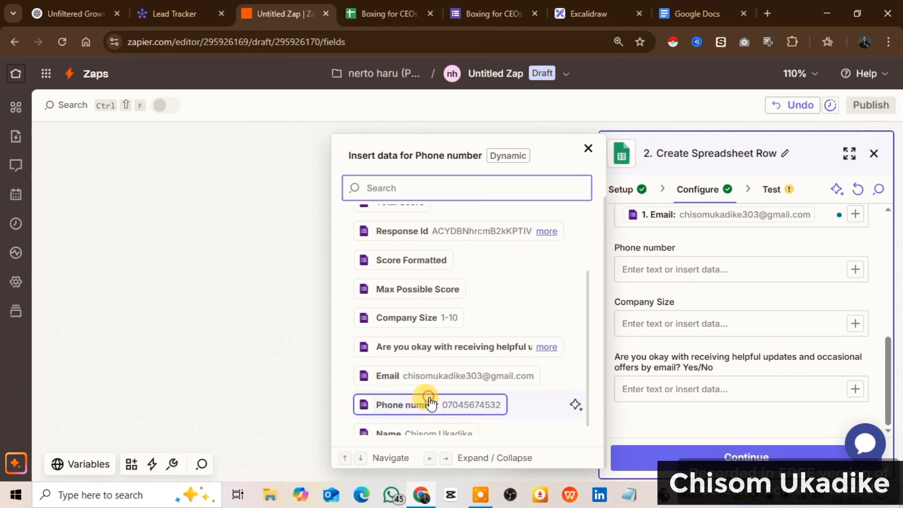
# Map the Company Size and Yes/No email-updates answers into their fields and review the mappings
pyautogui.click(857, 327)
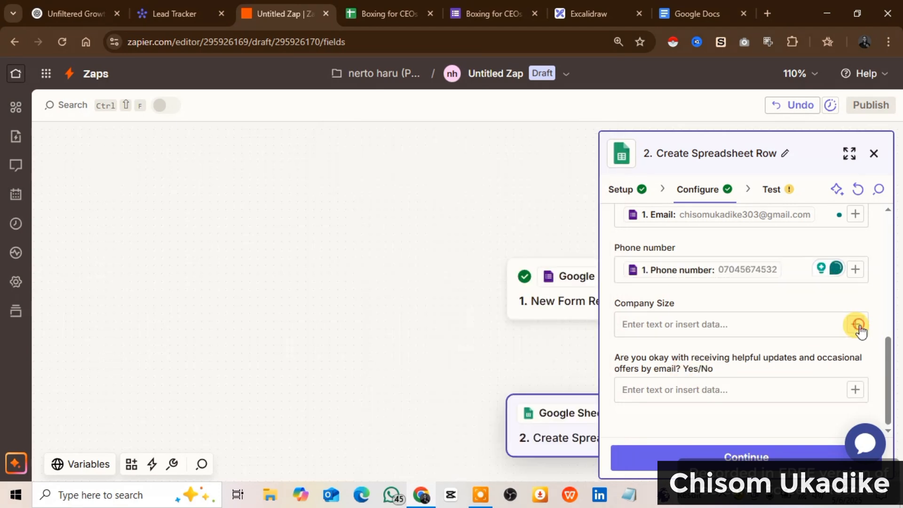
pyautogui.scroll(-1, 463, 353)
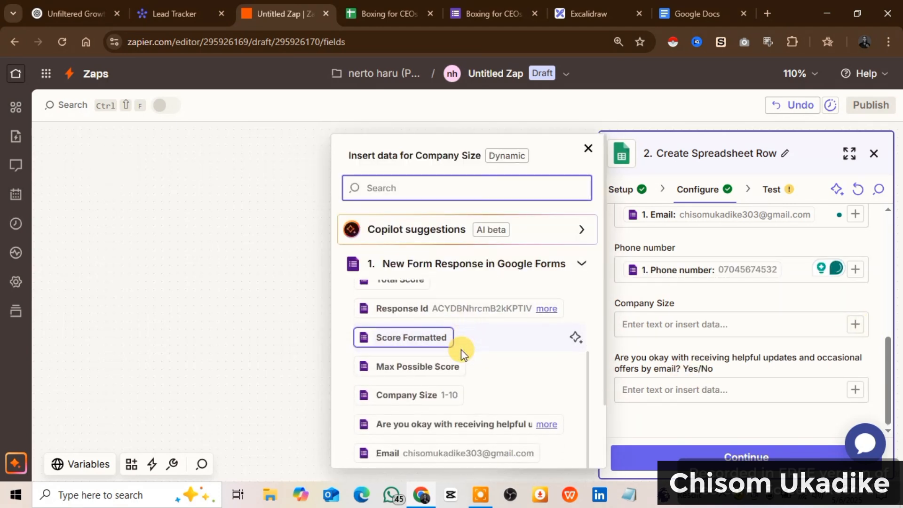
pyautogui.click(447, 397)
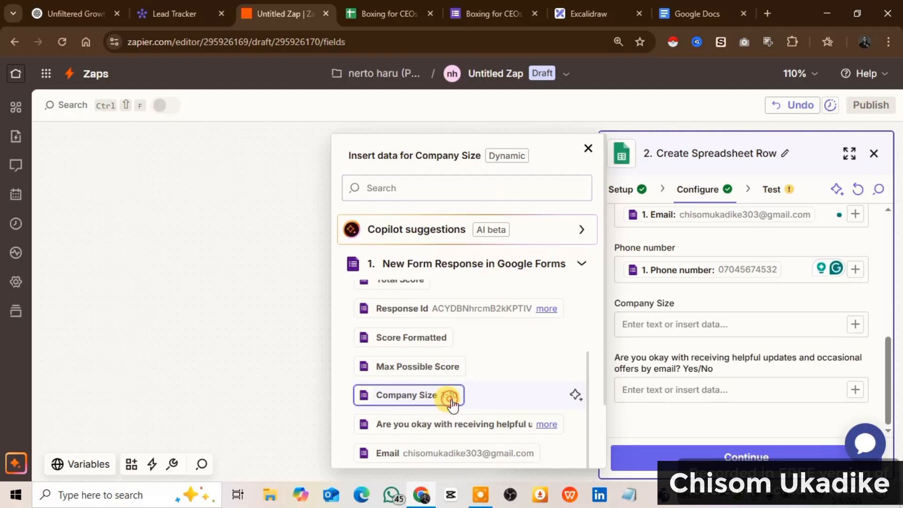
pyautogui.click(855, 392)
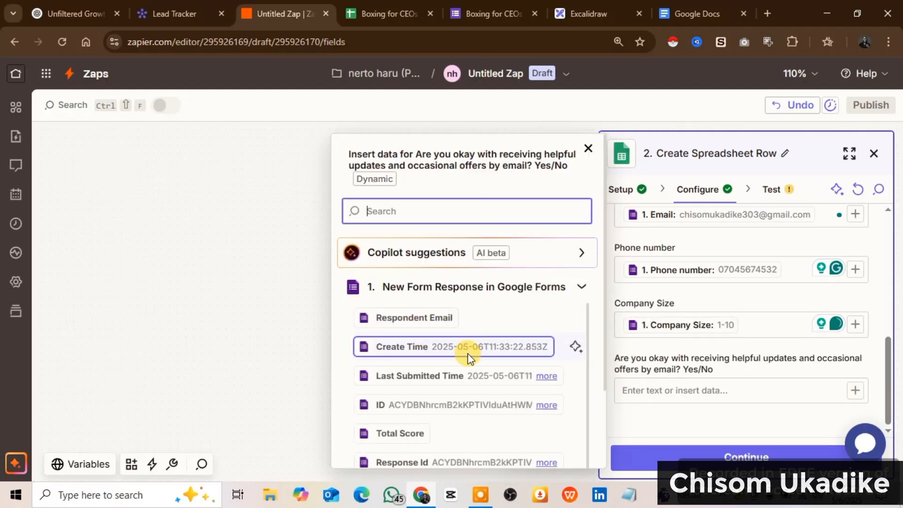
pyautogui.scroll(-3, 467, 354)
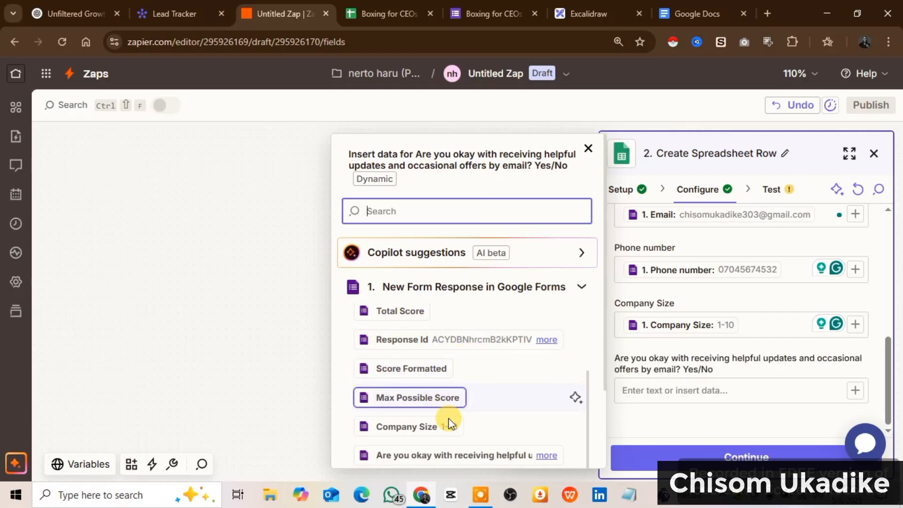
pyautogui.click(489, 455)
pyautogui.scroll(-1, 687, 348)
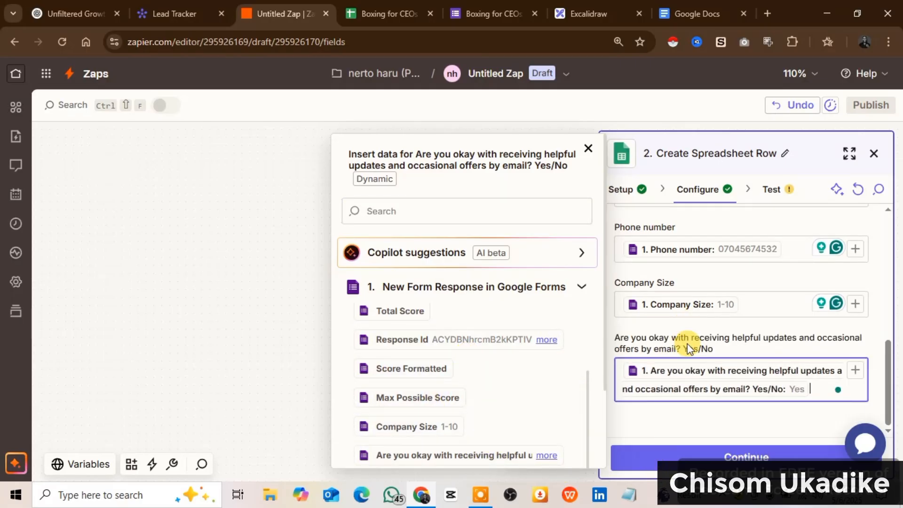
pyautogui.click(690, 352)
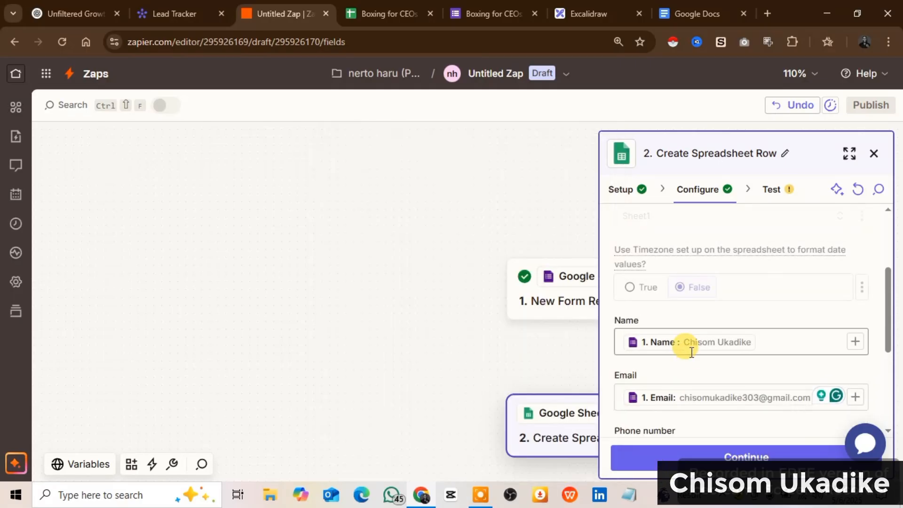
pyautogui.scroll(-2, 690, 355)
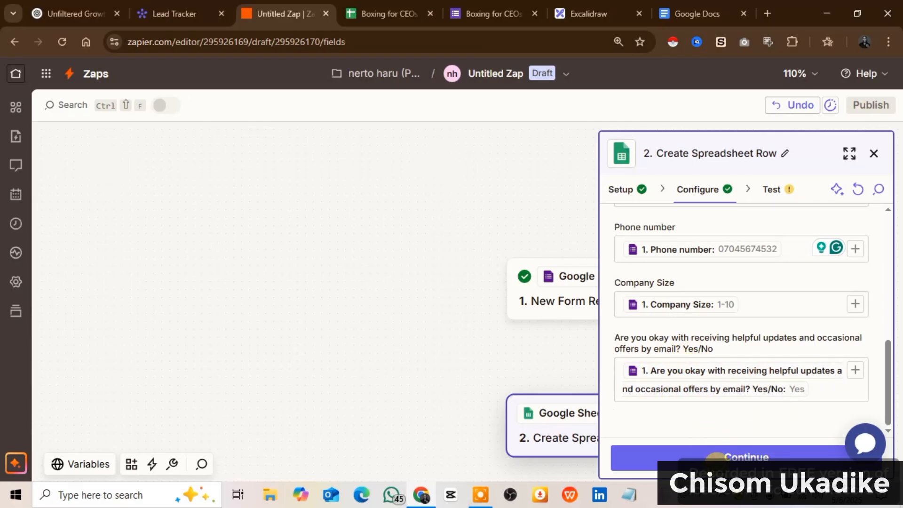
# Review the Data in preview and test the step, sending a sample row to Google Sheets
pyautogui.click(717, 459)
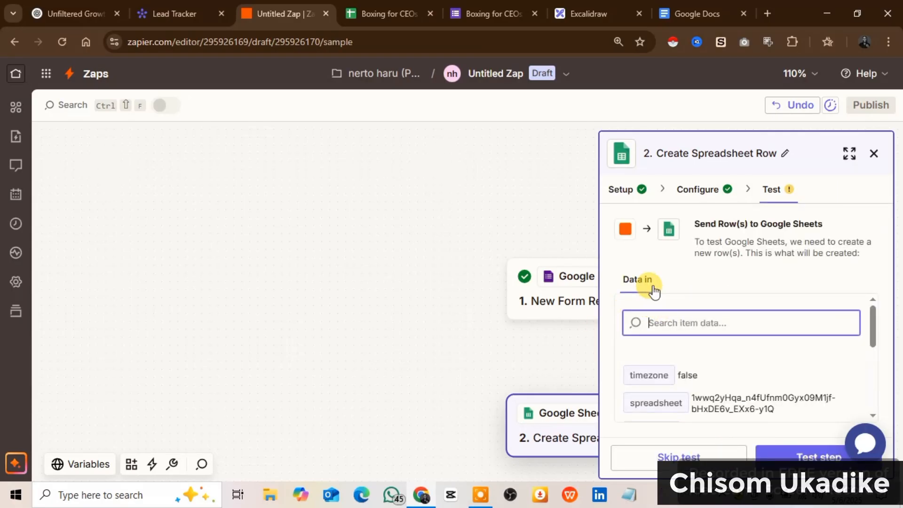
pyautogui.scroll(-5, 693, 345)
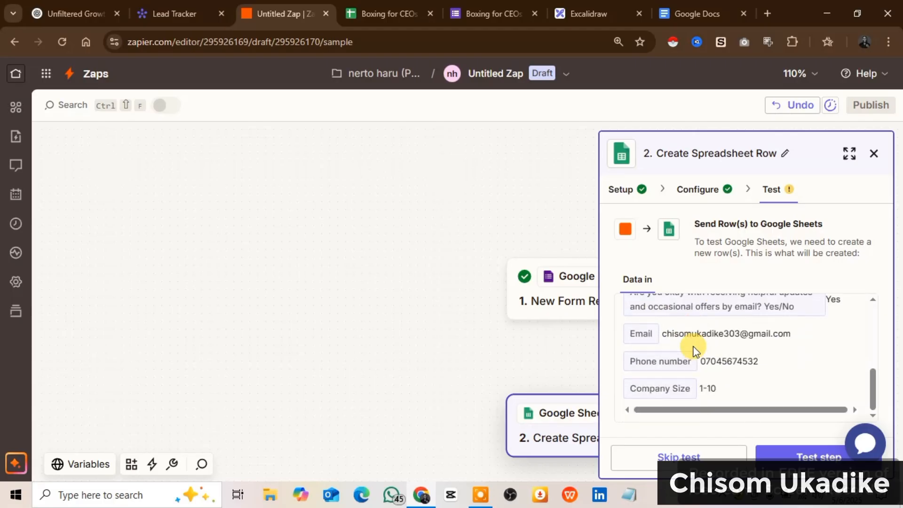
pyautogui.scroll(5, 693, 348)
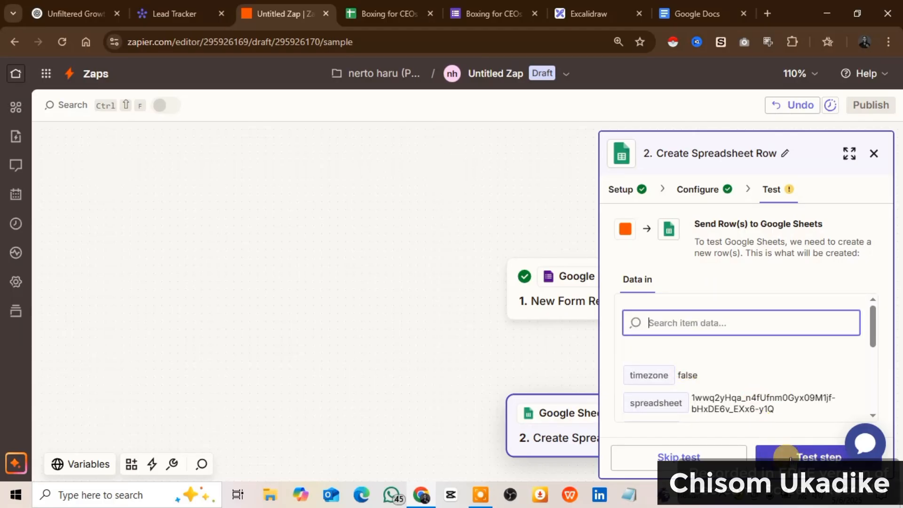
pyautogui.click(789, 457)
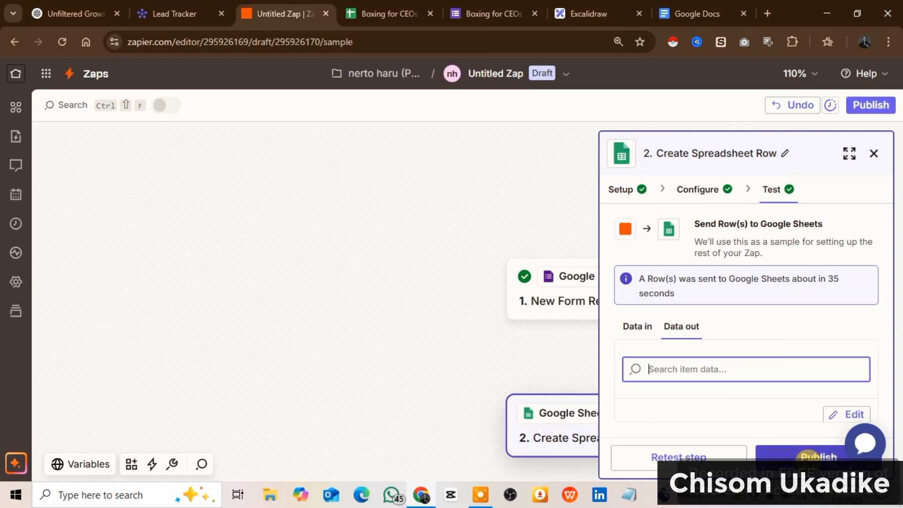
# Publish the zap and view it switched on at the top of the My Zaps list
pyautogui.click(809, 457)
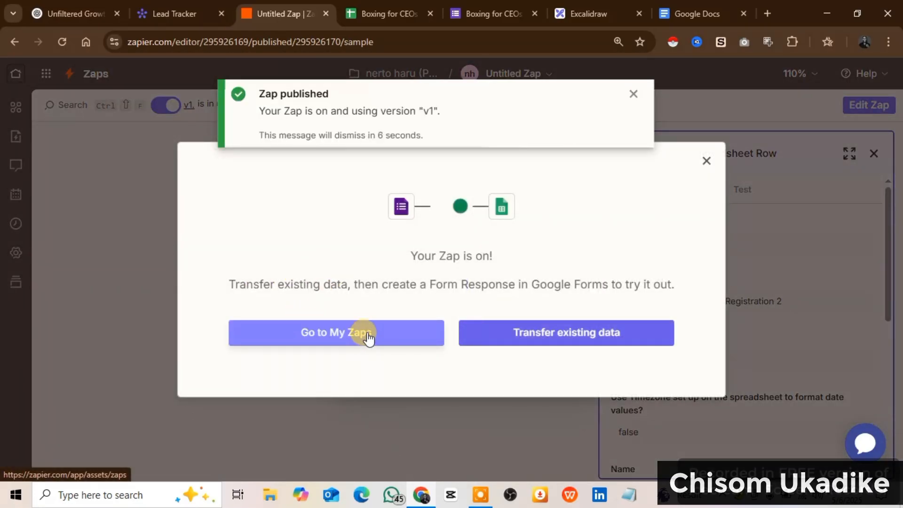
pyautogui.click(368, 335)
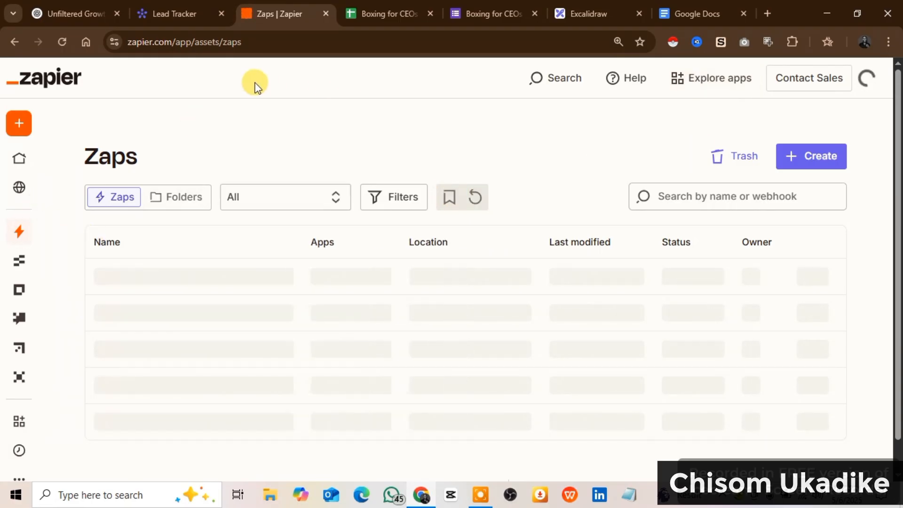
pyautogui.moveTo(34, 253)
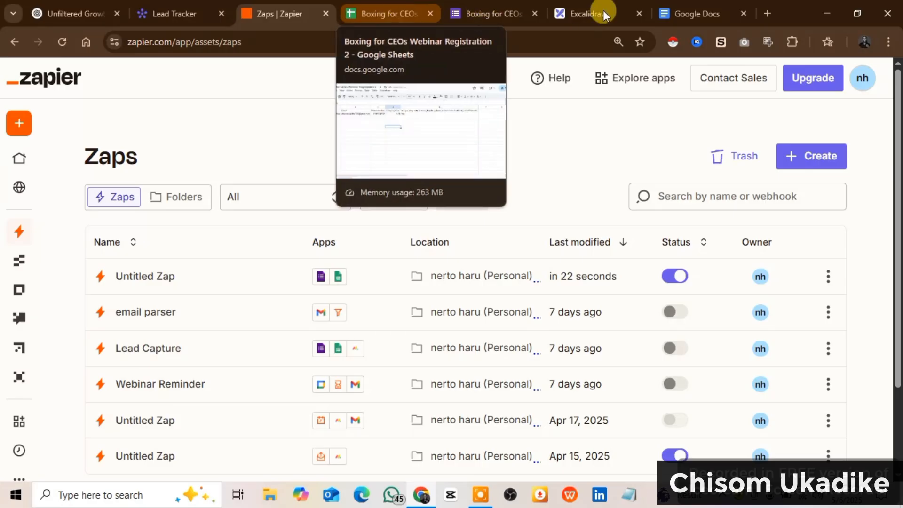
# Copy the responder link of the Boxing for CEOs Webinar Registration 2 form
pyautogui.click(473, 14)
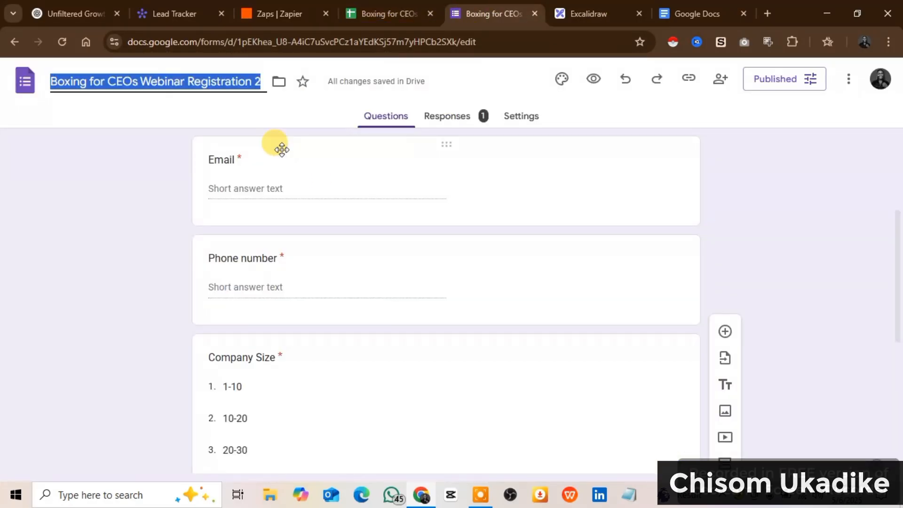
pyautogui.click(689, 82)
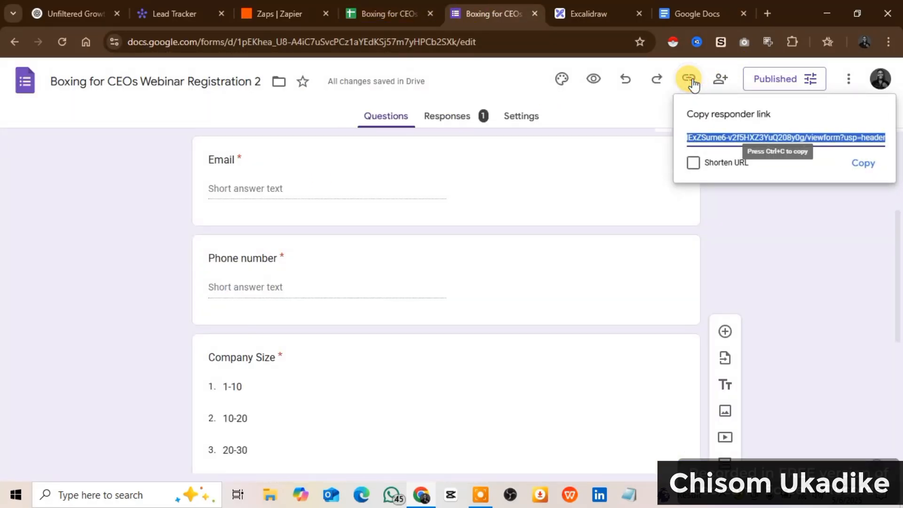
pyautogui.click(870, 171)
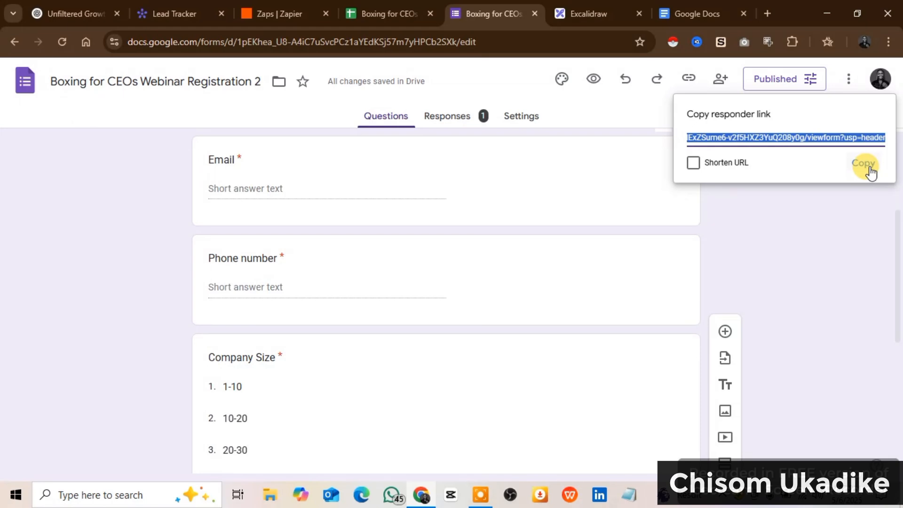
# Paste the copied form link into a new browser tab and load the registration form
pyautogui.click(769, 12)
pyautogui.rightClick(309, 43)
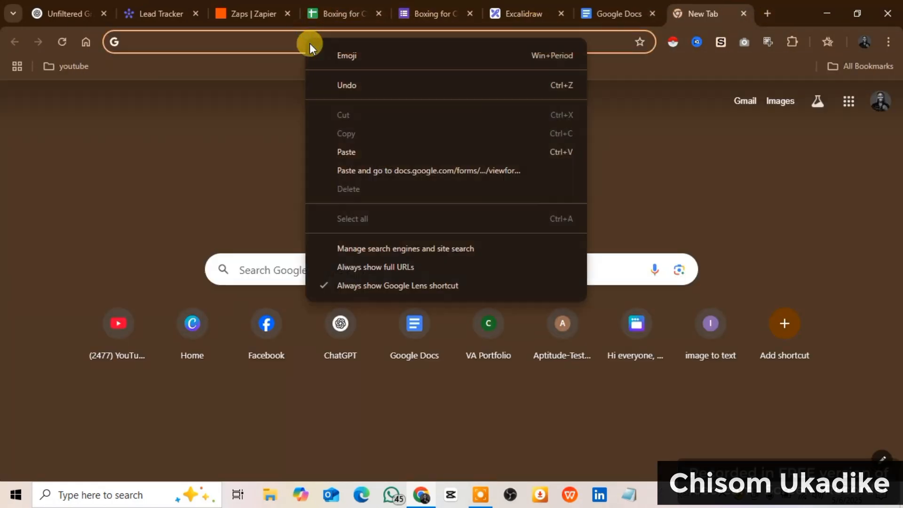
pyautogui.click(363, 153)
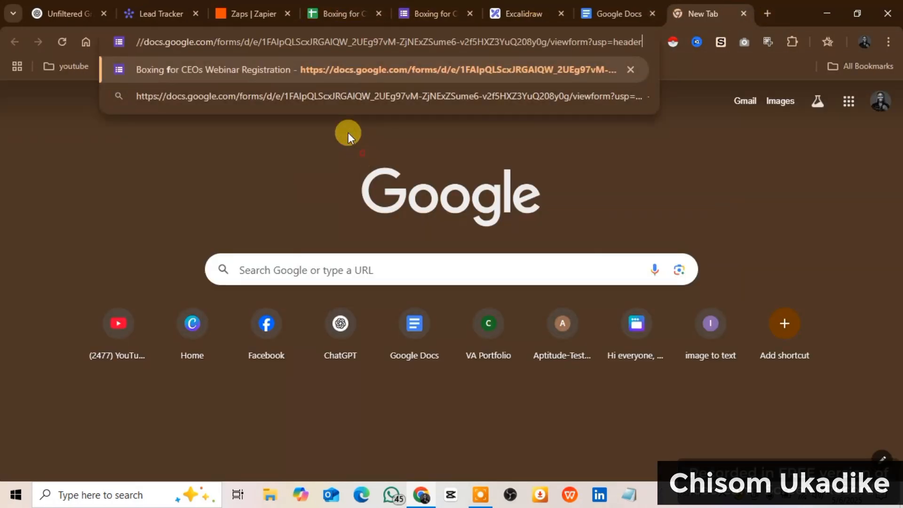
pyautogui.click(406, 71)
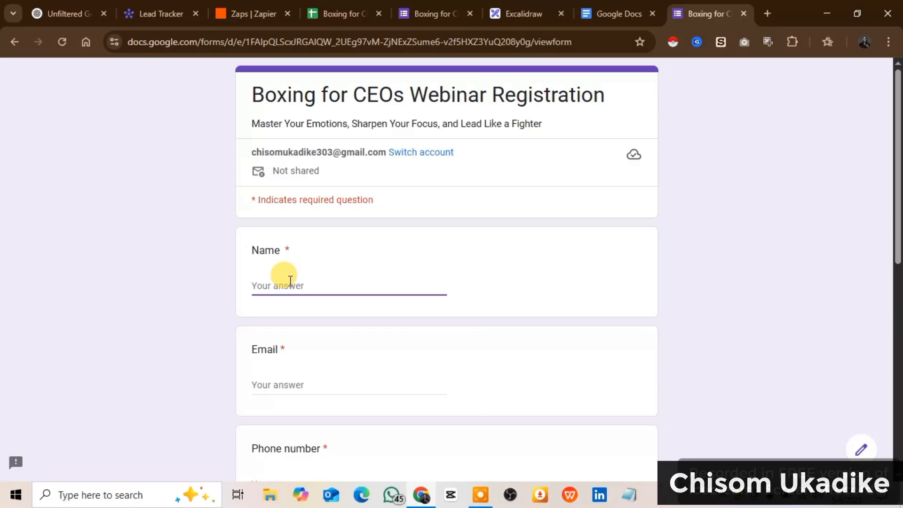
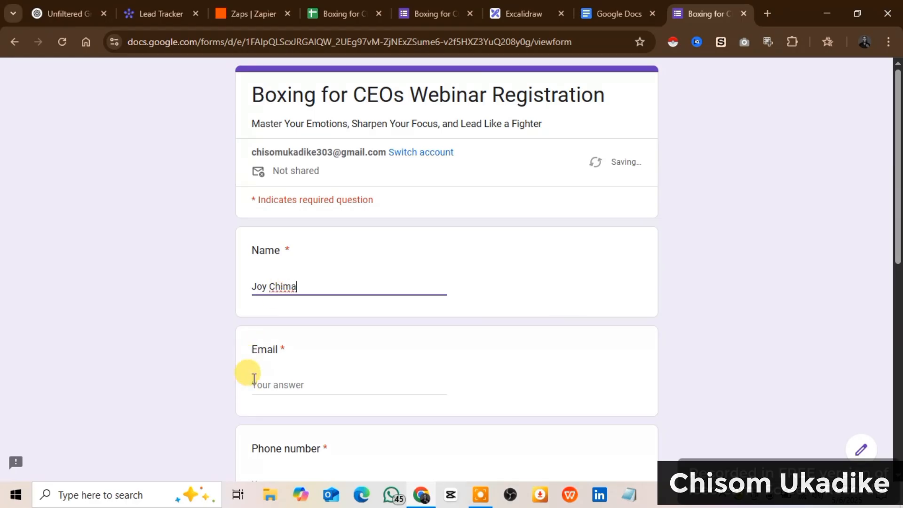
# Enter a test registrant's name and e-mail address in the form
pyautogui.click(268, 378)
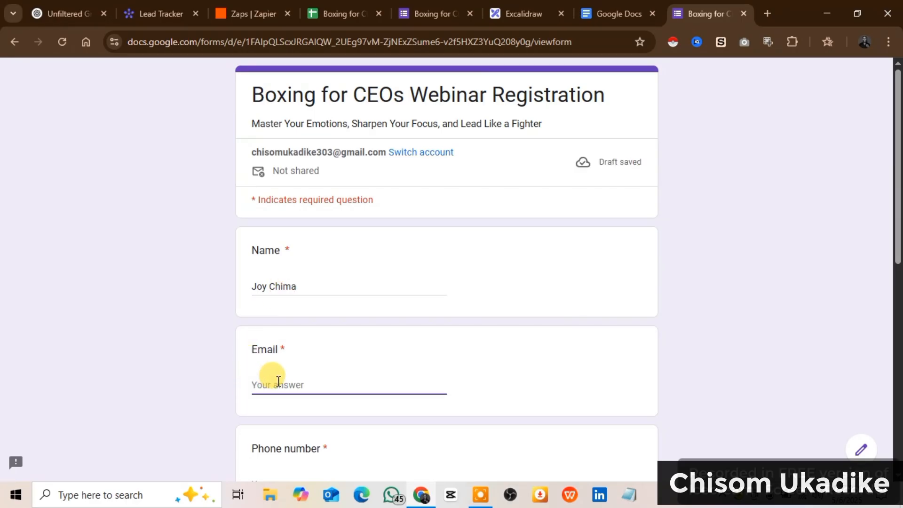
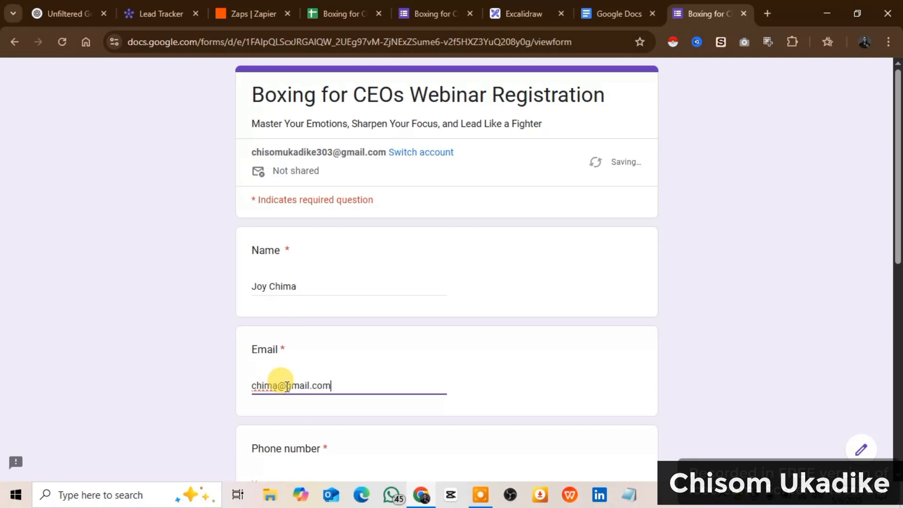
pyautogui.scroll(-4, 299, 373)
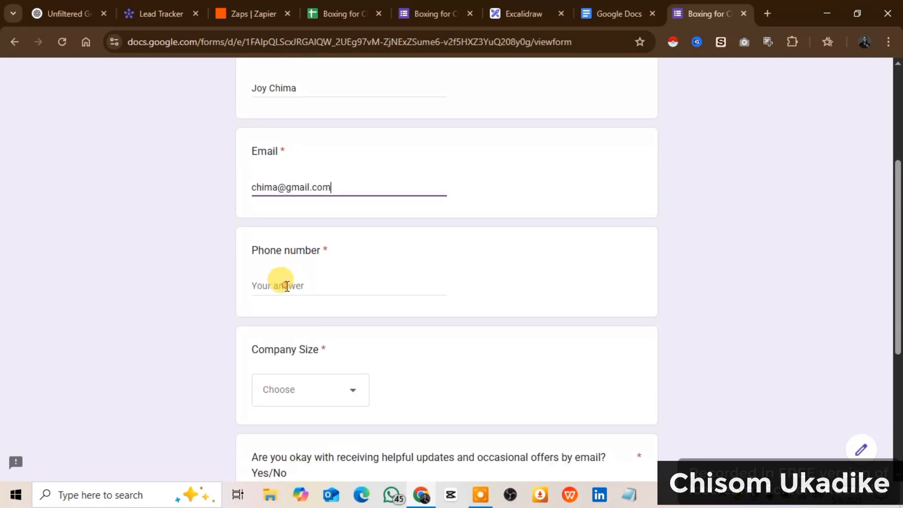
# Enter a phone number, choose company size 1-10, answer Yes to email offers, and submit
pyautogui.click(286, 286)
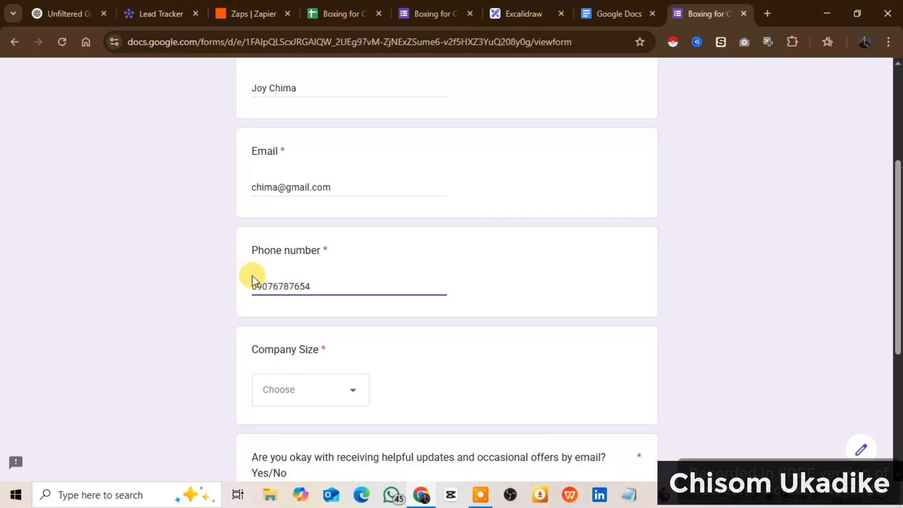
pyautogui.scroll(-2, 337, 380)
pyautogui.click(335, 325)
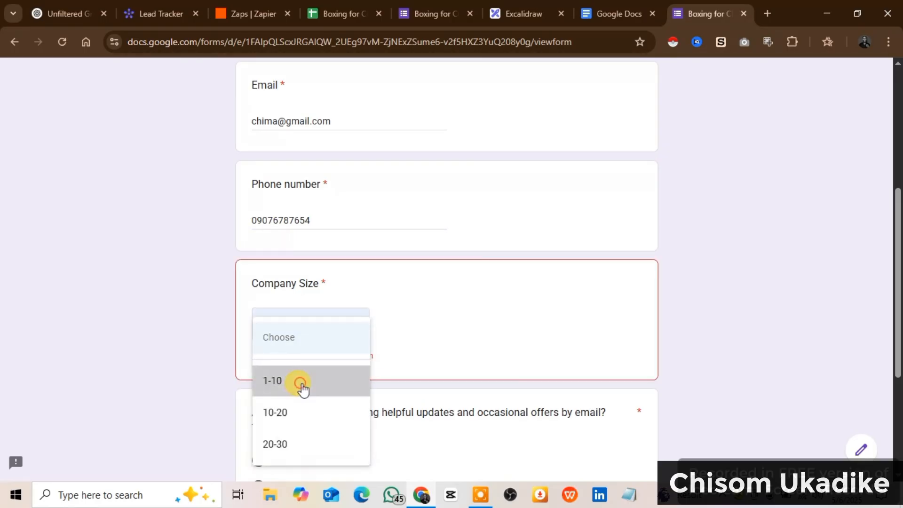
pyautogui.click(298, 383)
pyautogui.scroll(-3, 322, 365)
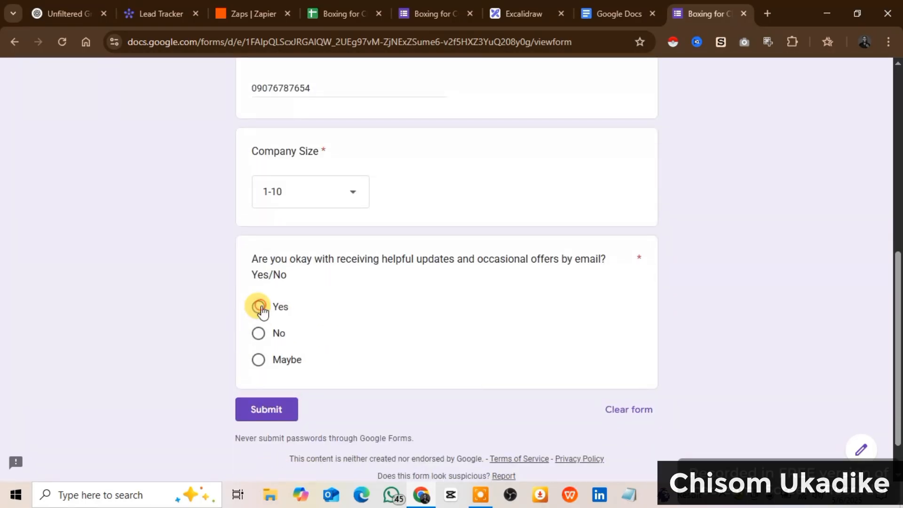
pyautogui.click(261, 308)
pyautogui.click(269, 409)
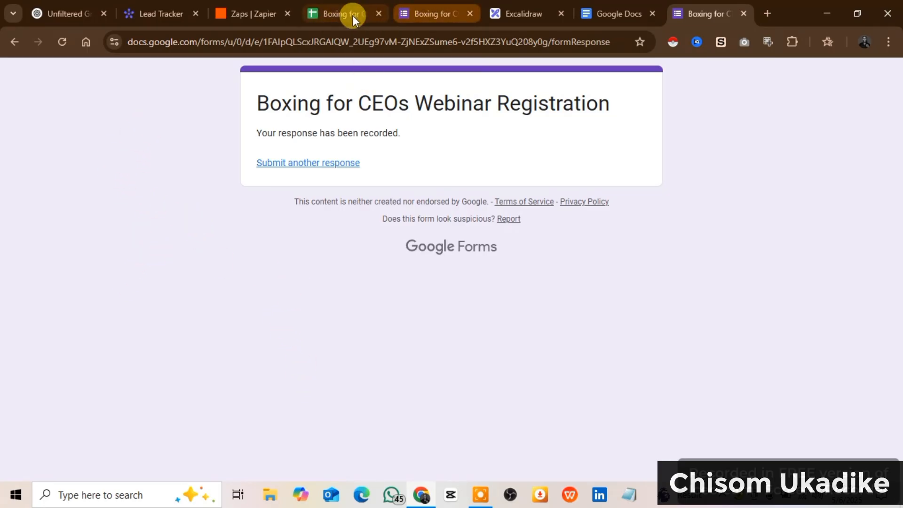
# Reload the responses spreadsheet to confirm the test registration appears as row 4, then return to the form
pyautogui.click(339, 15)
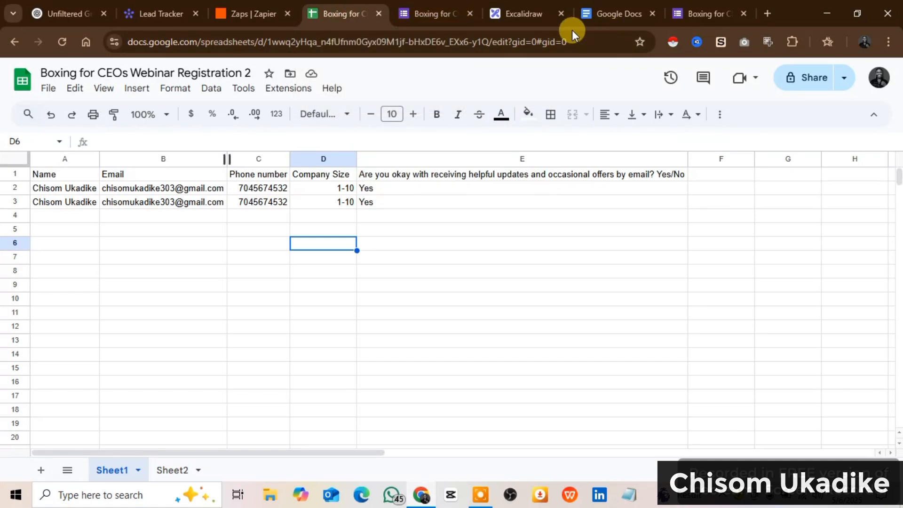
pyautogui.click(59, 41)
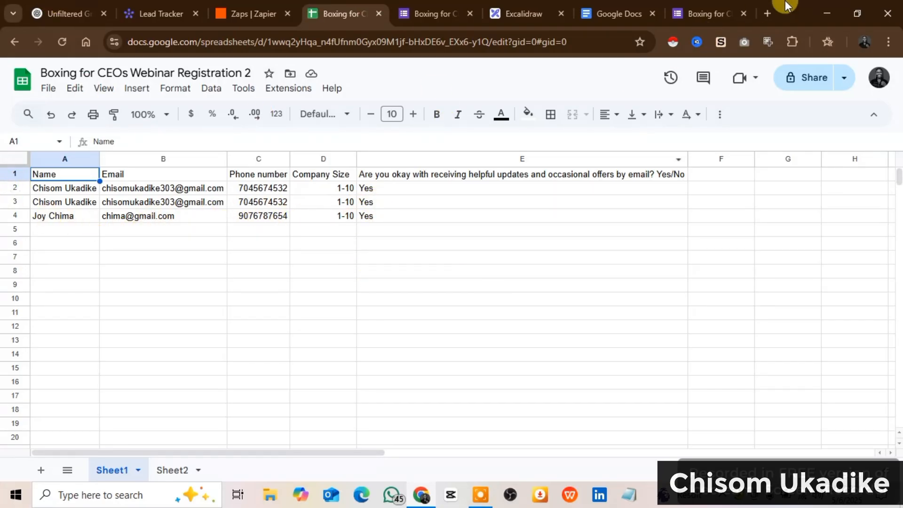
pyautogui.click(698, 17)
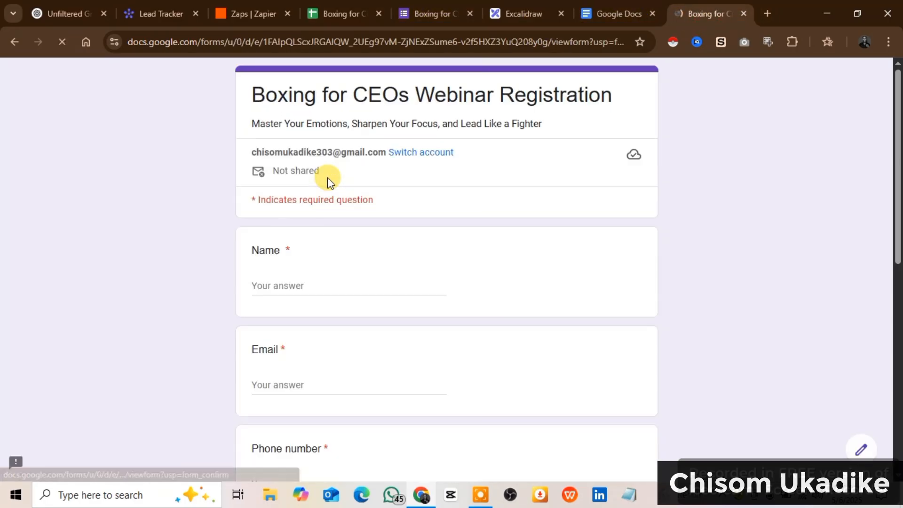
# Enter the registrant's name, e-mail address and phone number in the registration form
pyautogui.click(284, 284)
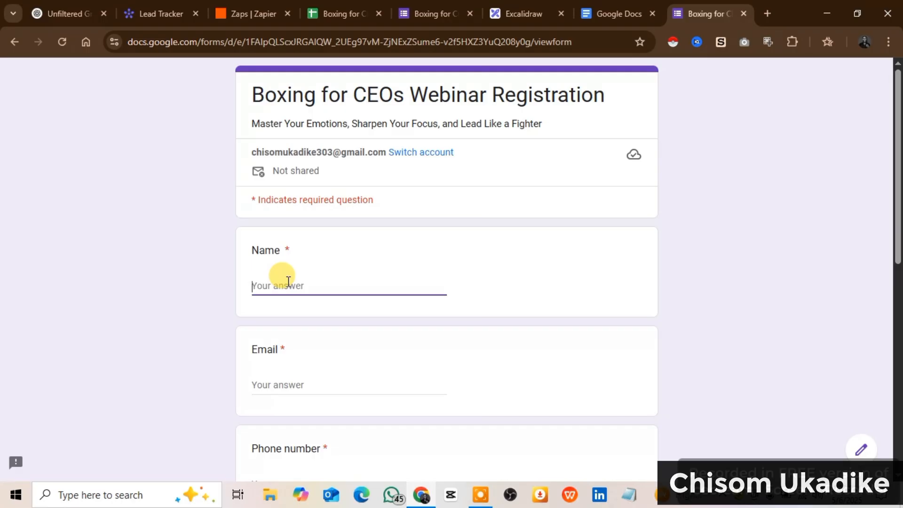
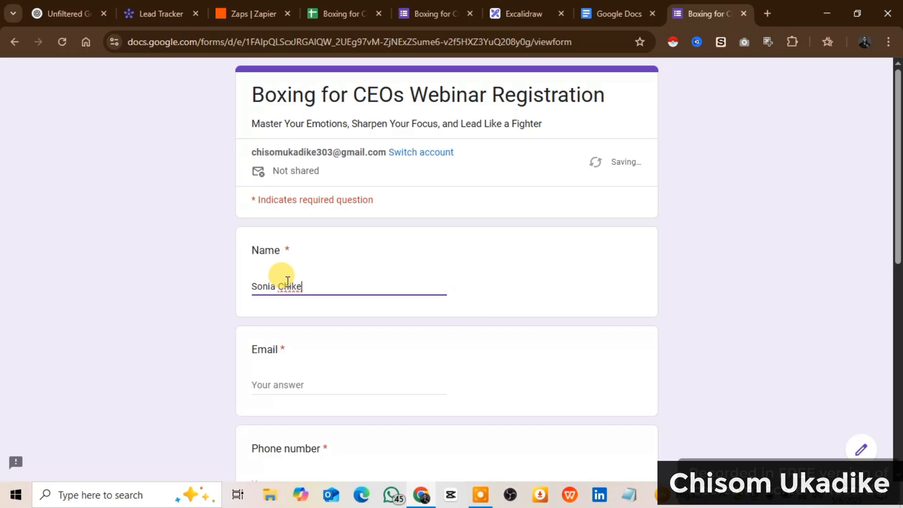
pyautogui.click(255, 383)
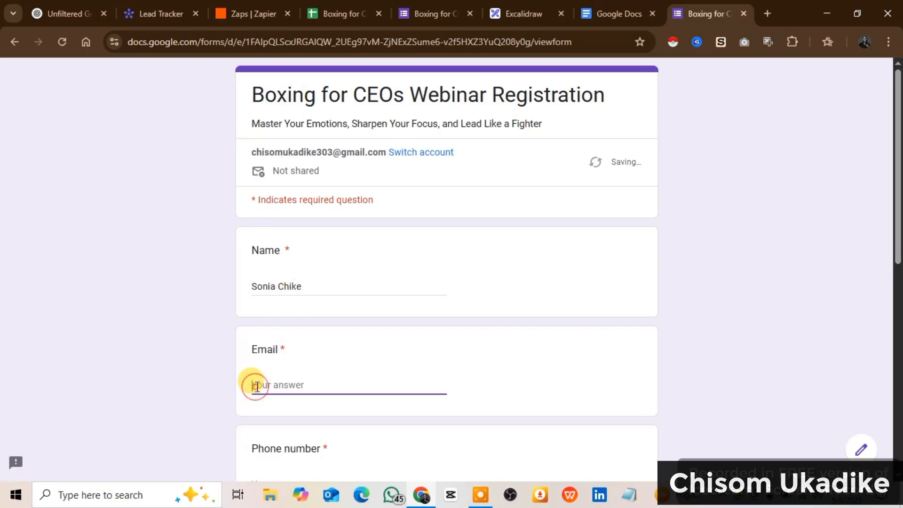
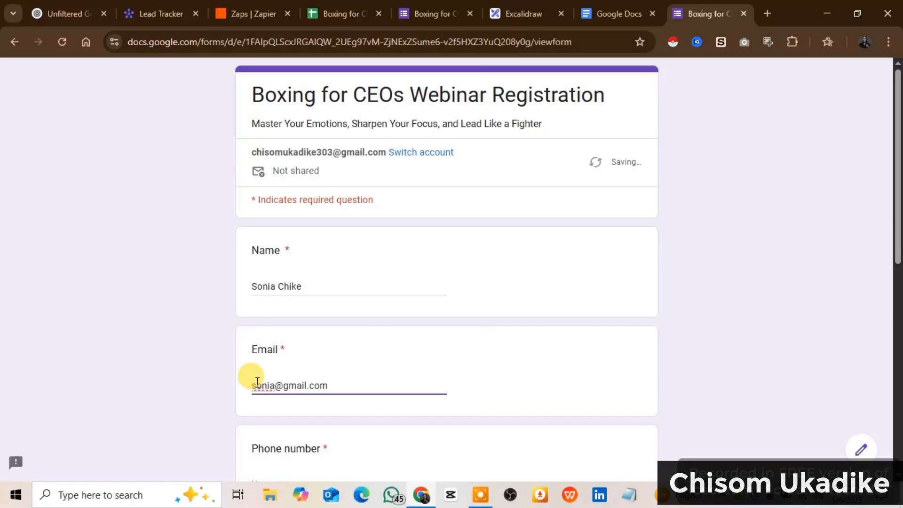
pyautogui.scroll(-3, 259, 383)
pyautogui.click(282, 354)
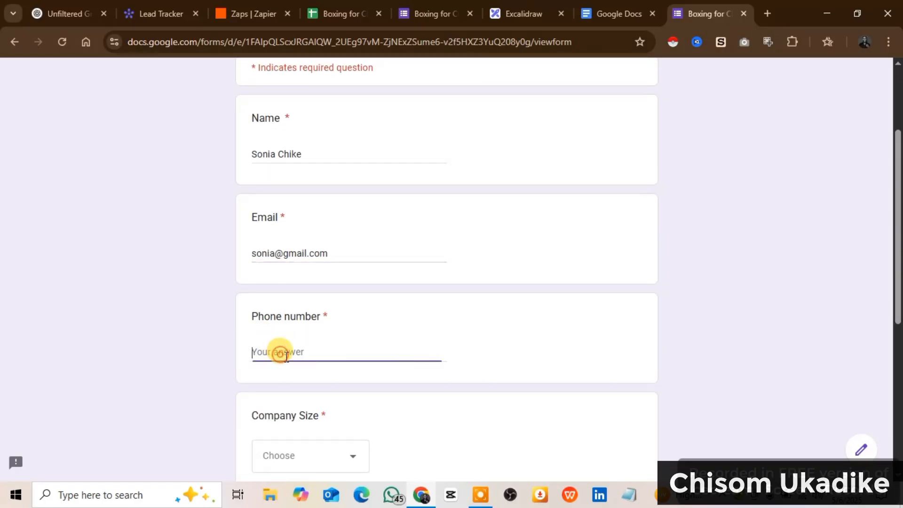
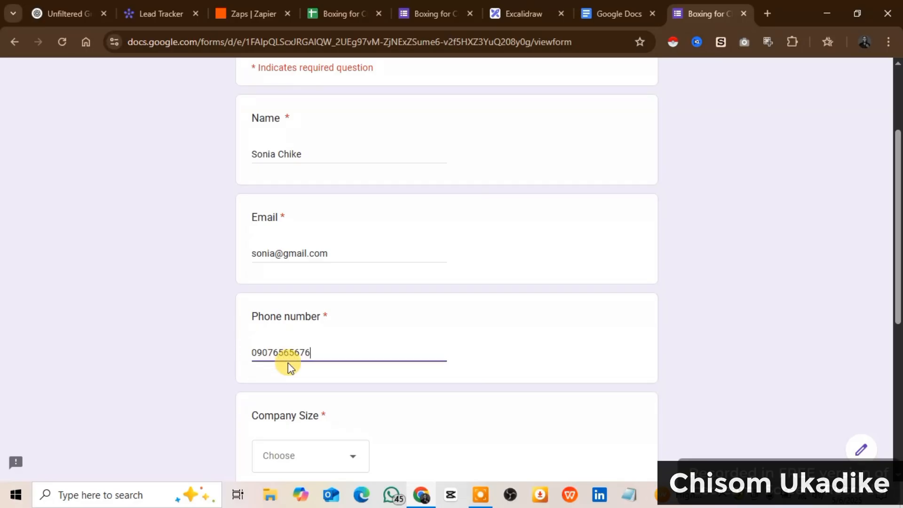
pyautogui.scroll(-2, 263, 404)
# Choose company size 10-20, answer Yes to email offers, and submit the response
pyautogui.click(311, 393)
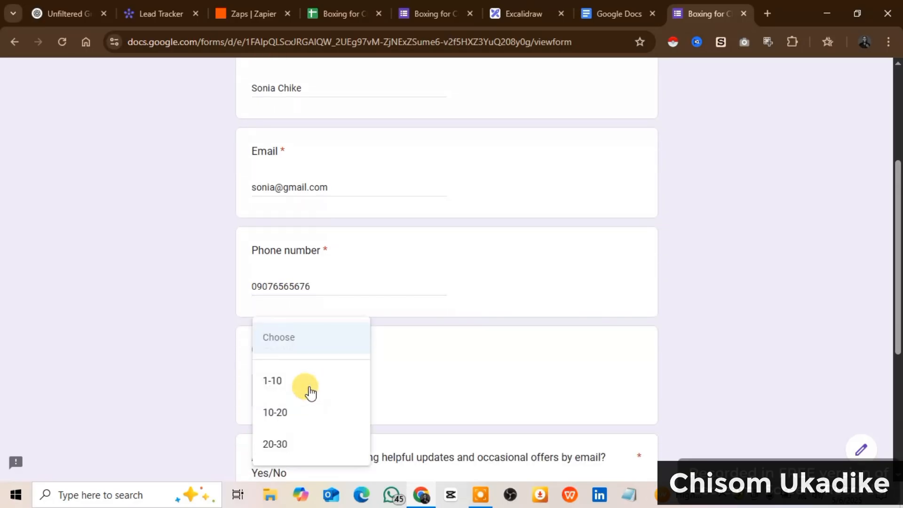
pyautogui.click(286, 412)
pyautogui.scroll(-3, 287, 416)
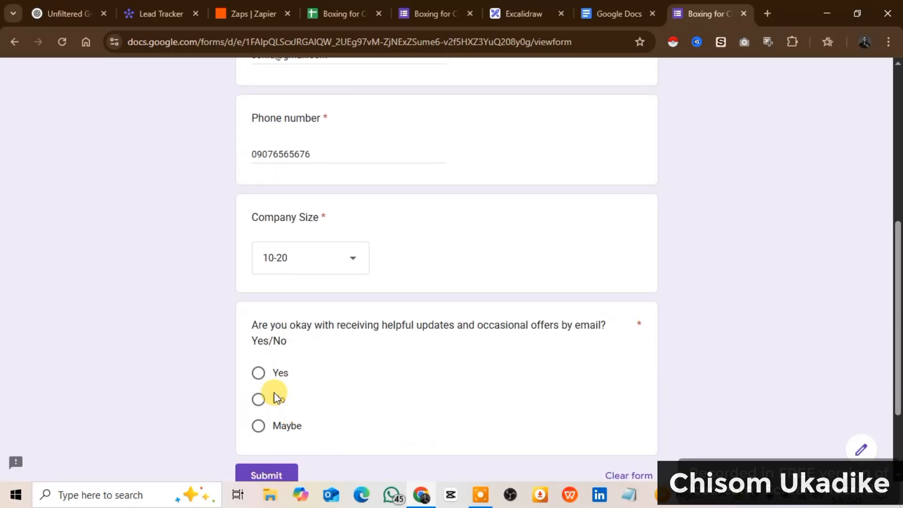
pyautogui.click(258, 374)
pyautogui.scroll(-2, 268, 395)
pyautogui.click(264, 357)
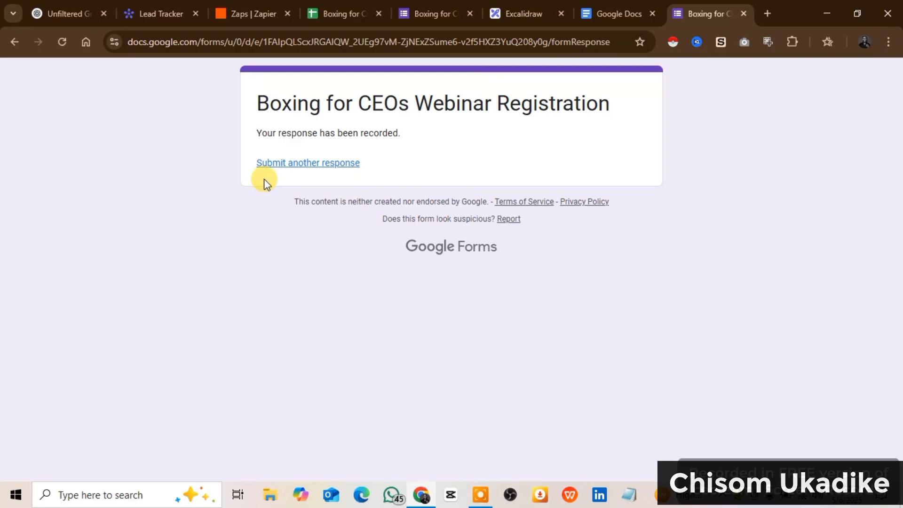
# Check row 5 of the responses sheet shows the 10-20, Yes registration, then return to Excalidraw
pyautogui.click(340, 11)
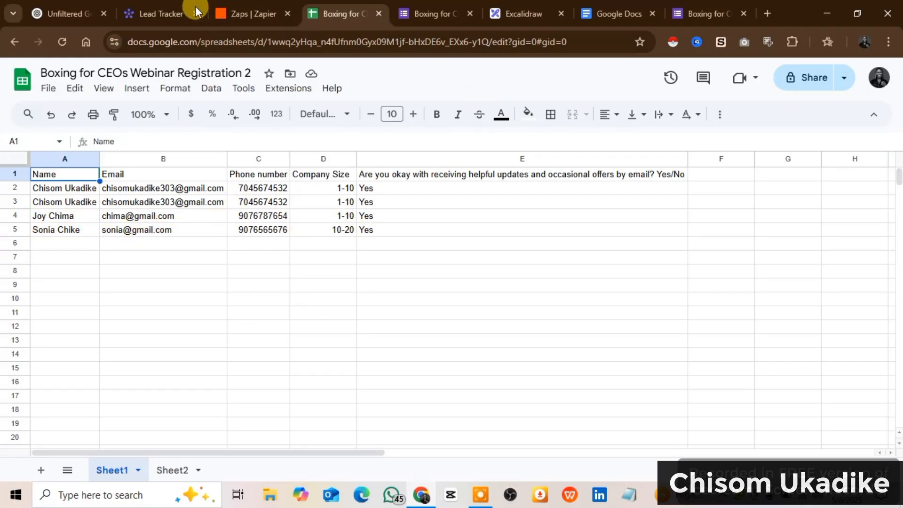
pyautogui.click(517, 13)
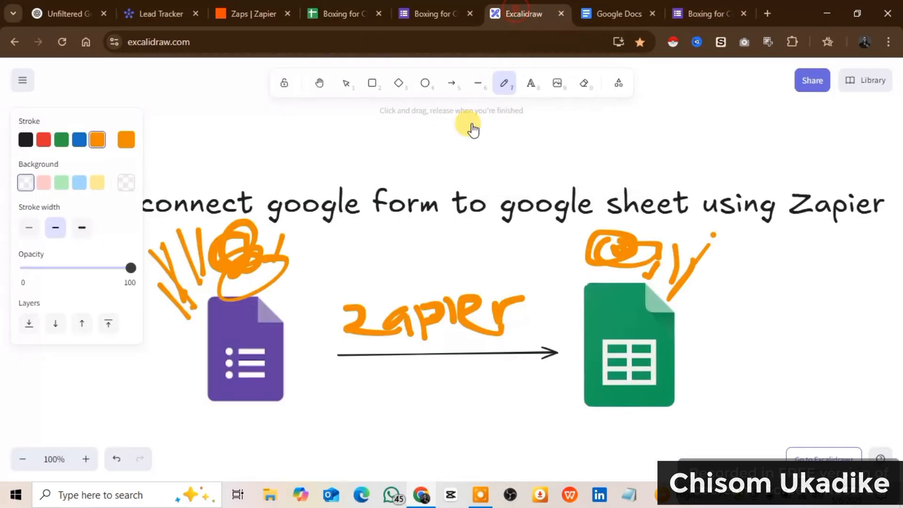